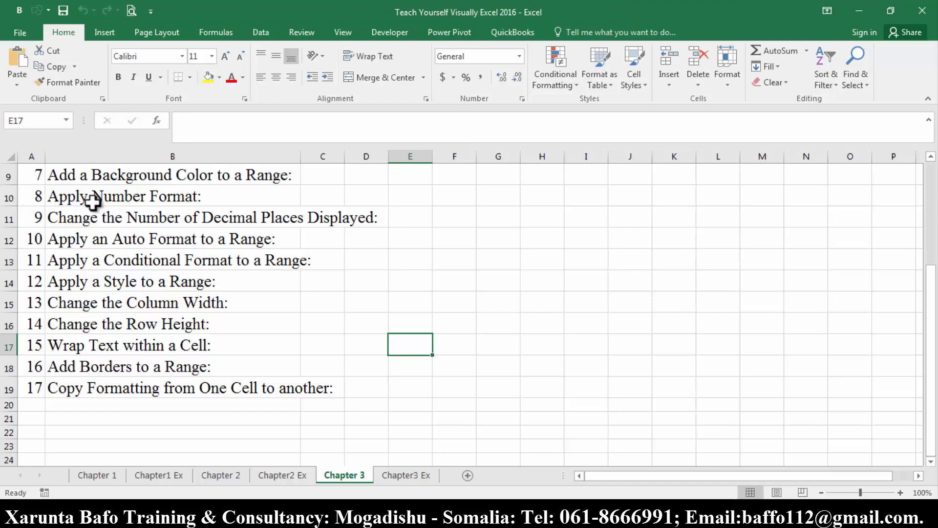
- On the Chapter3 Ex sheet, apply the Currency number format to the sales figures in C17:D23
left_click(403, 470)
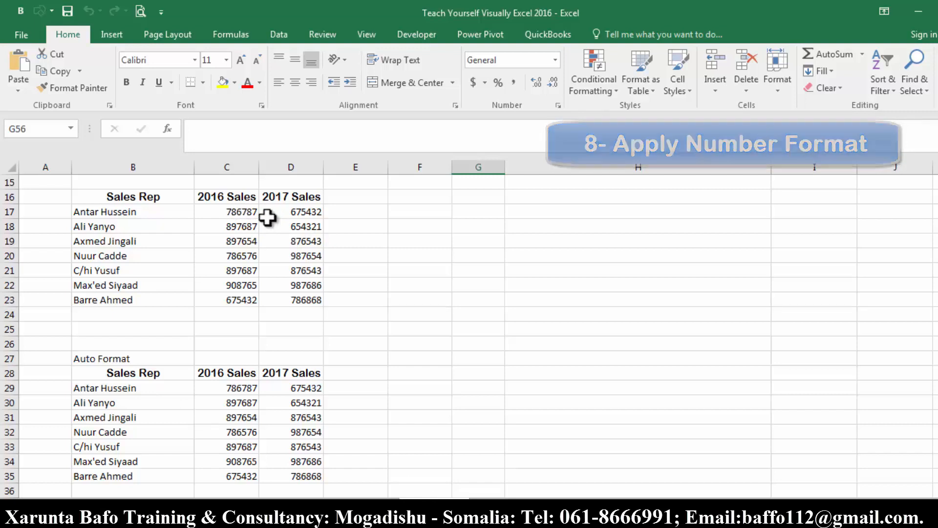
left_click_drag(231, 209, 303, 304)
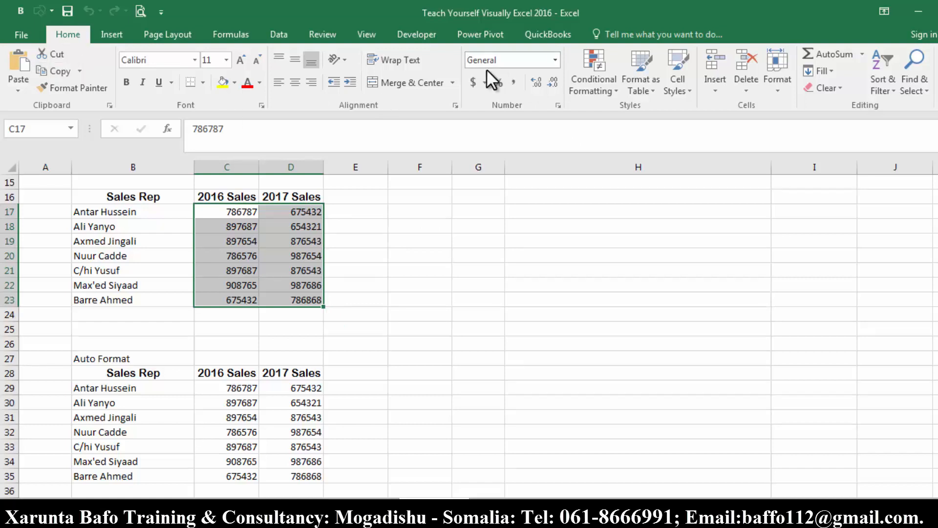
left_click(554, 55)
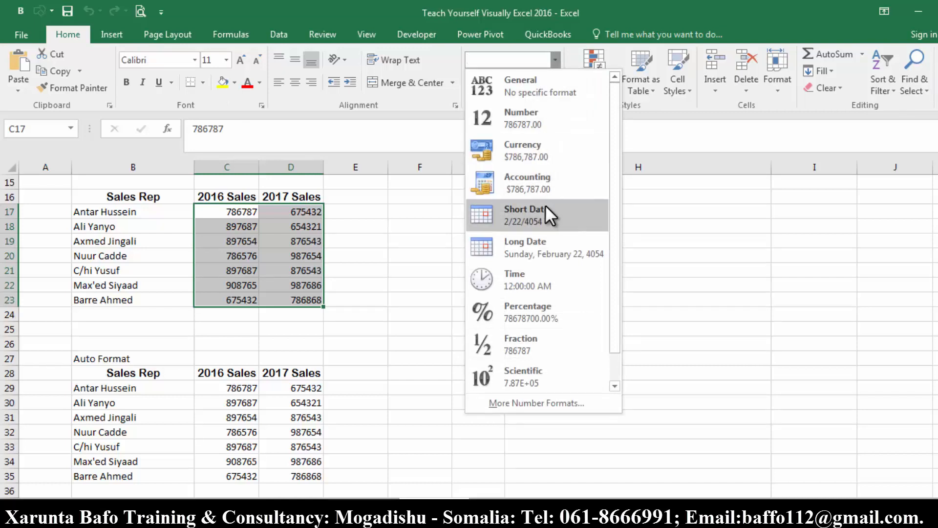
left_click(524, 146)
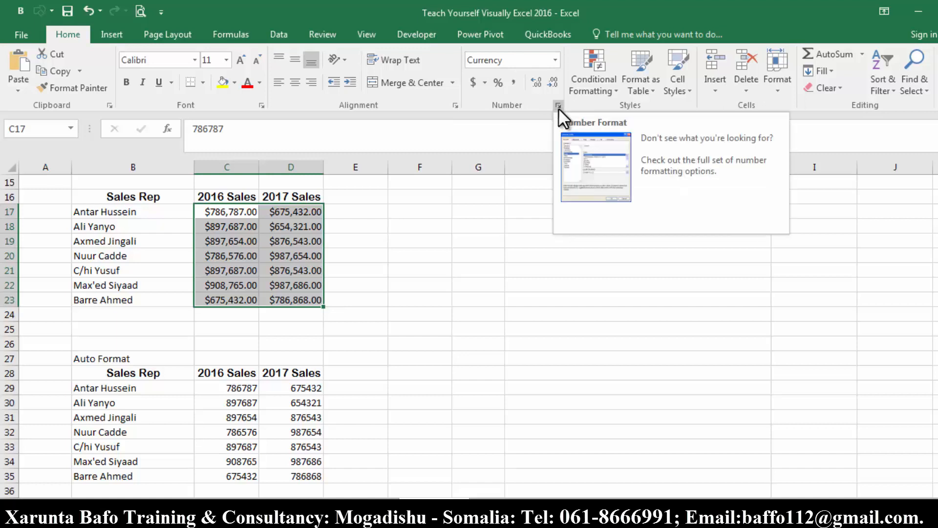
- Examine the Currency number options in the Format Cells dialog for C17:D23, leaving them unchanged
left_click(557, 105)
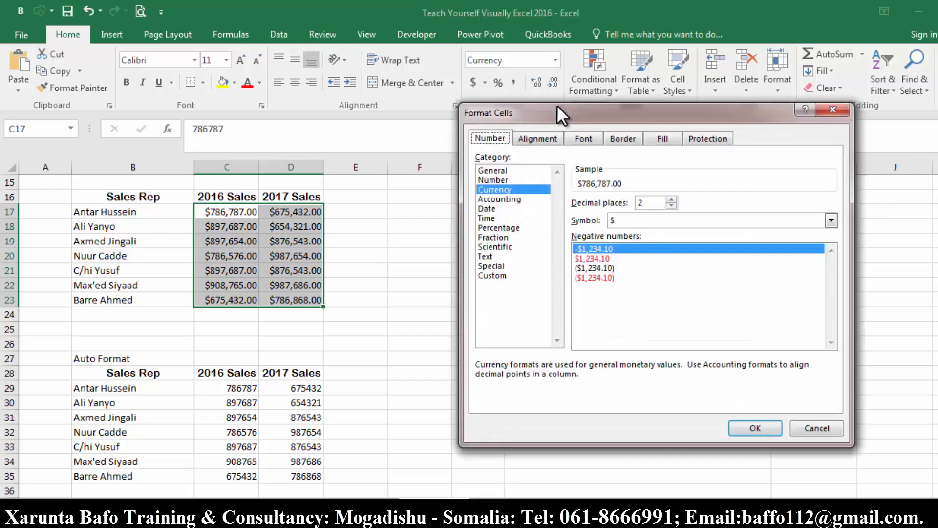
left_click_drag(556, 105, 407, 119)
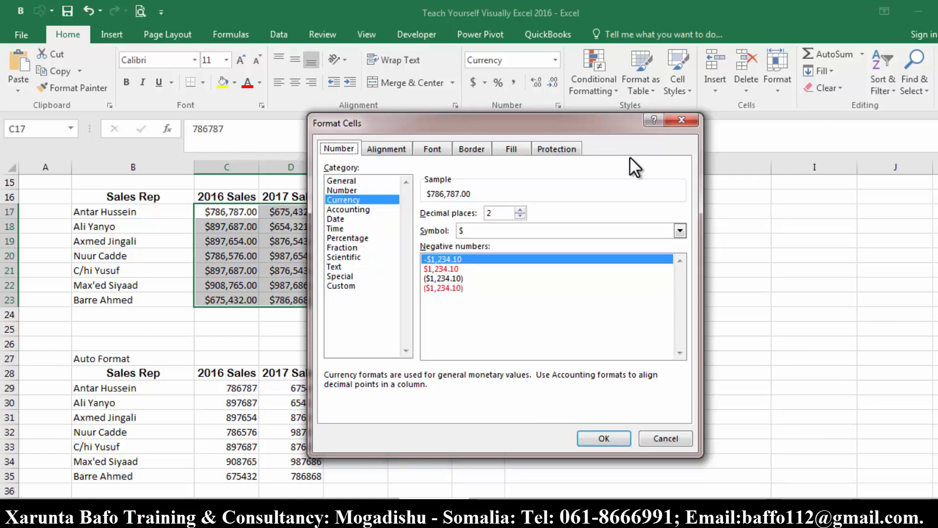
left_click(682, 120)
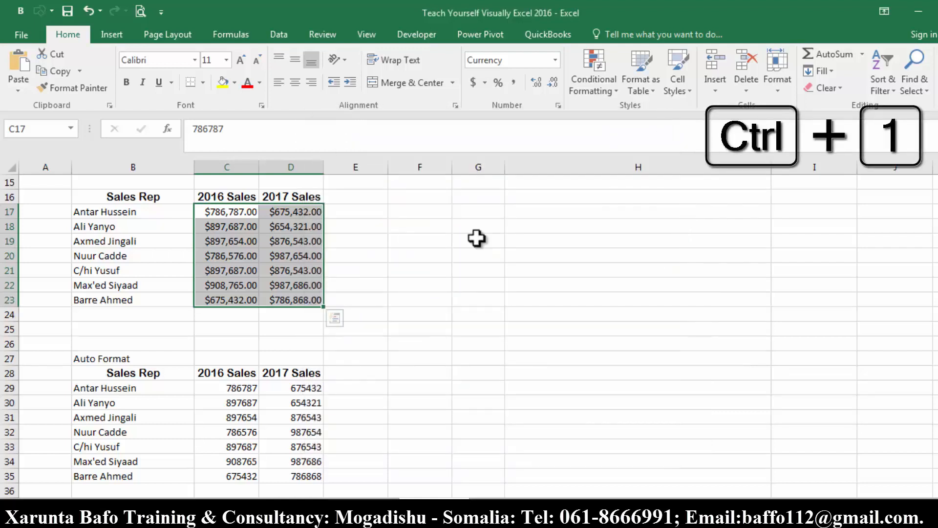
key("ctrl+1")
left_click_drag(522, 120, 554, 110)
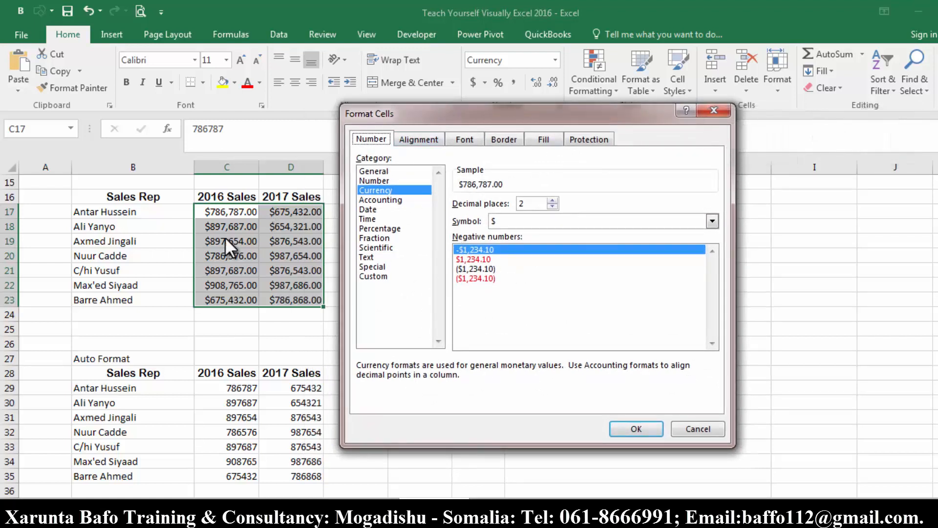
left_click(687, 425)
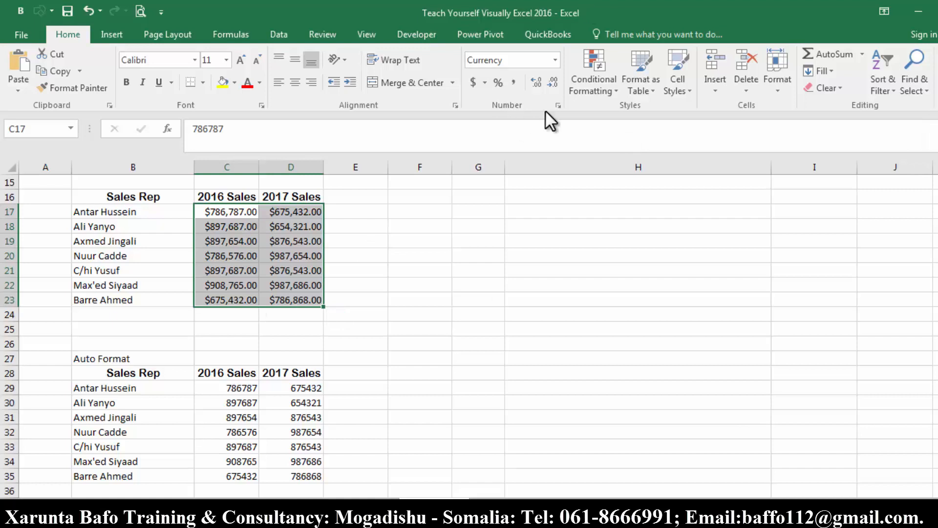
- Try out different decimal precisions on C17:D23, alternating between none and three places and ending at two
left_click(553, 83)
left_click(553, 83)
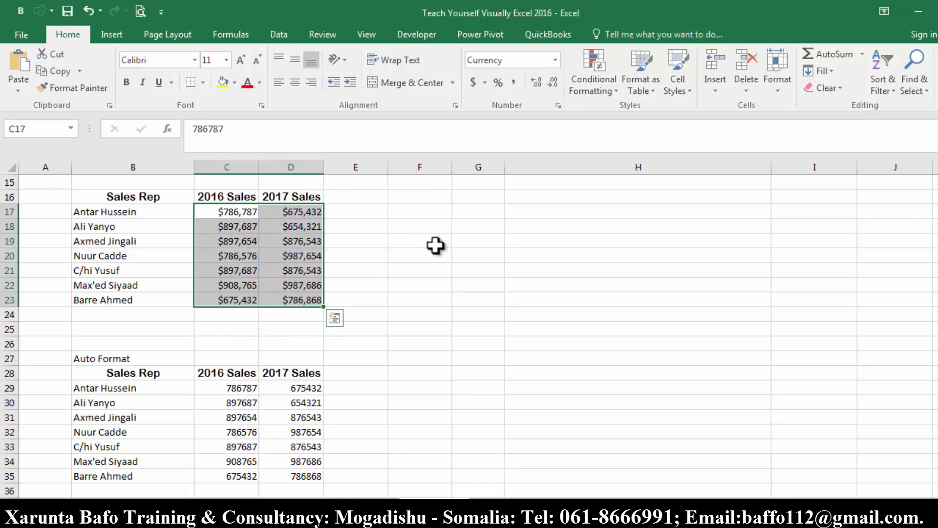
left_click(533, 85)
left_click(533, 85)
left_click(533, 85)
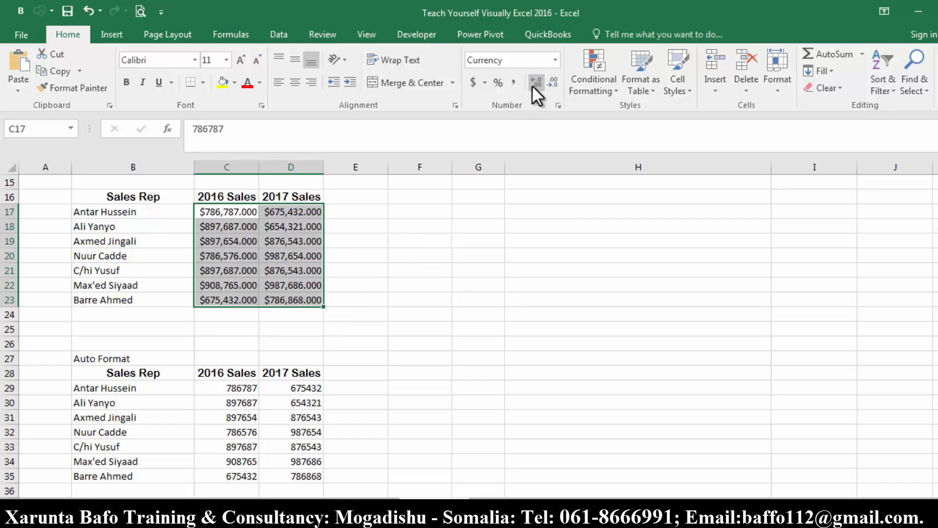
left_click(553, 84)
left_click(553, 84)
left_click(553, 83)
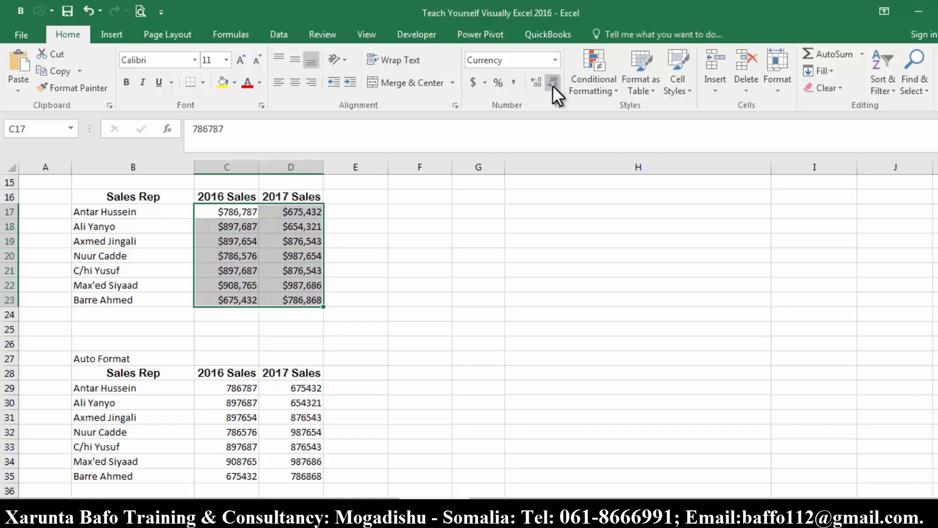
left_click(537, 84)
left_click(538, 84)
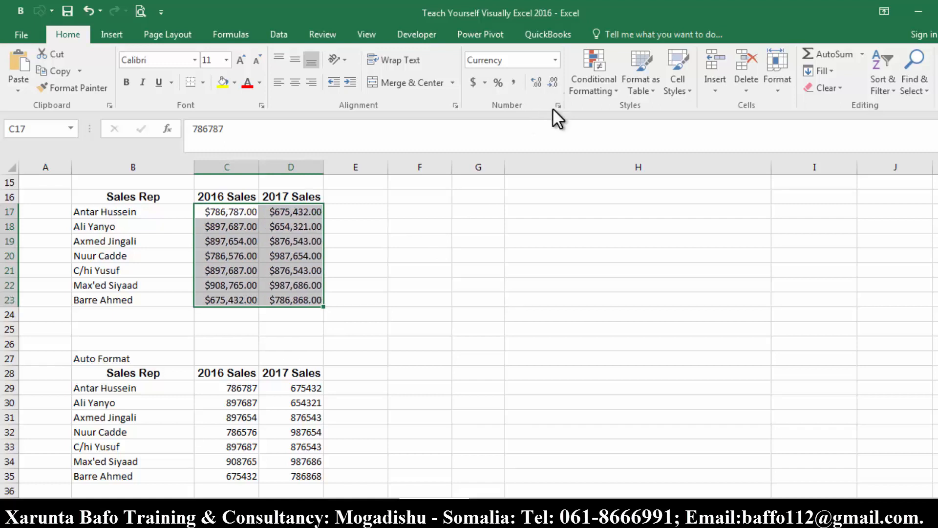
- Set the Currency format of C17:D23 to 0 decimal places through the Format Cells dialog
left_click(558, 106)
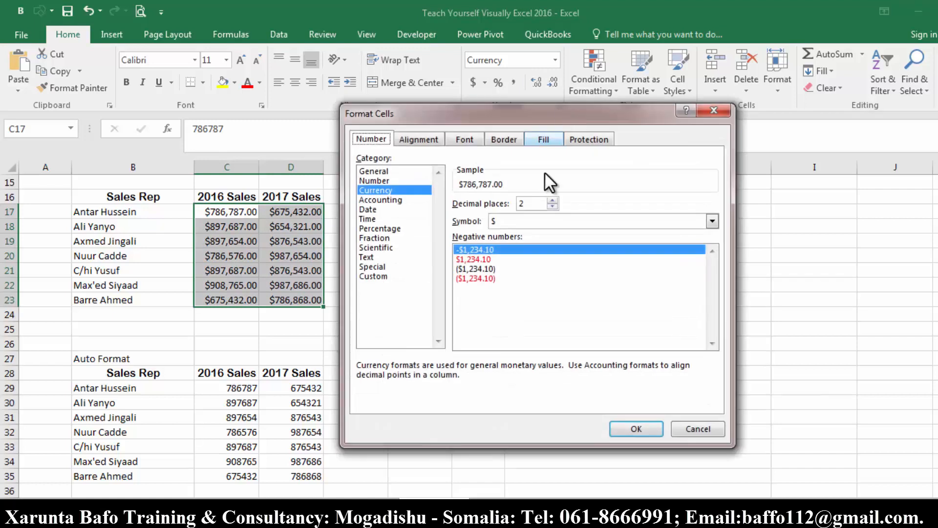
double_click(527, 205)
key("BackSpace")
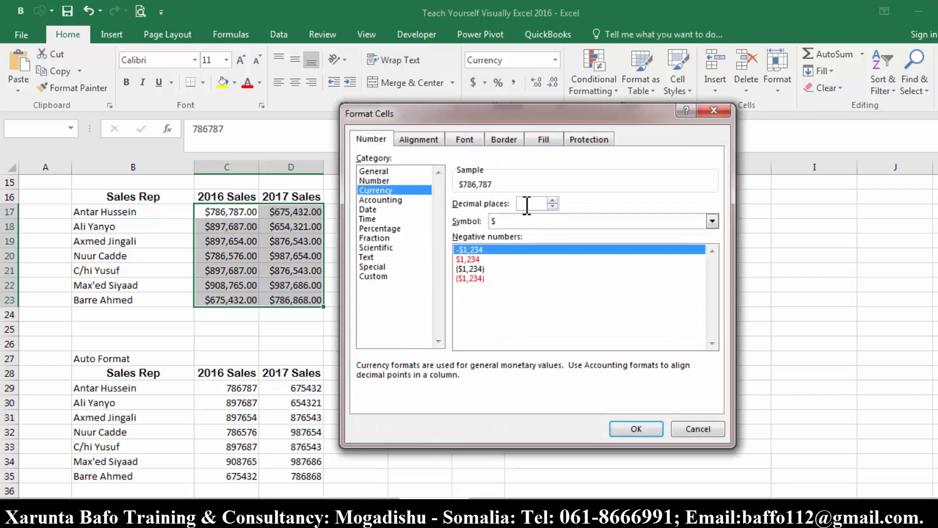
type("2")
key("Tab")
left_click(526, 205)
left_click_drag(529, 204, 491, 198)
type("0")
key("Tab")
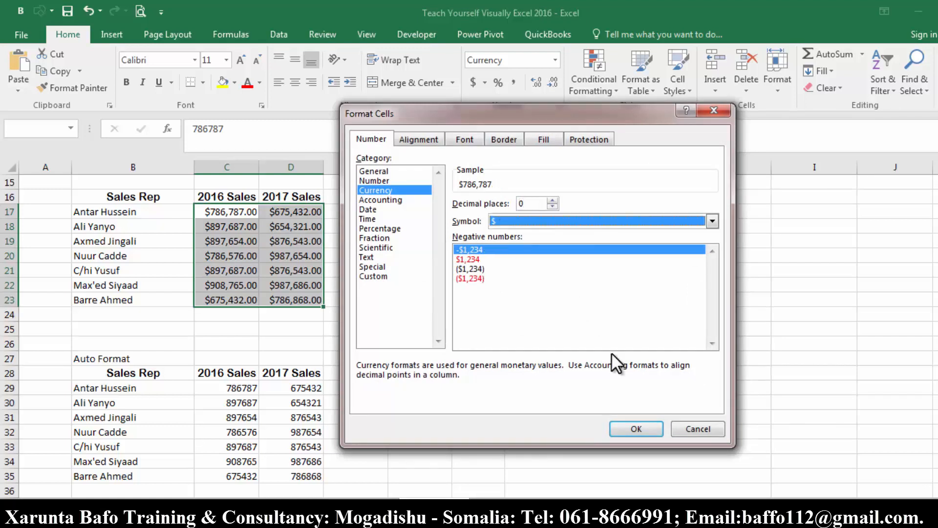
left_click(626, 433)
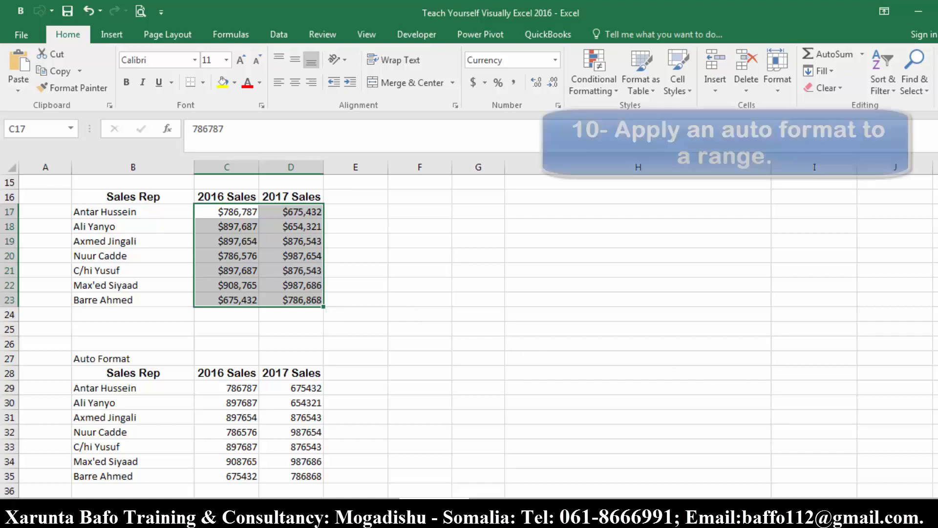
- Add the AutoFormat command from the All Commands list to the Quick Access Toolbar
scroll(469, 337, "down", 2)
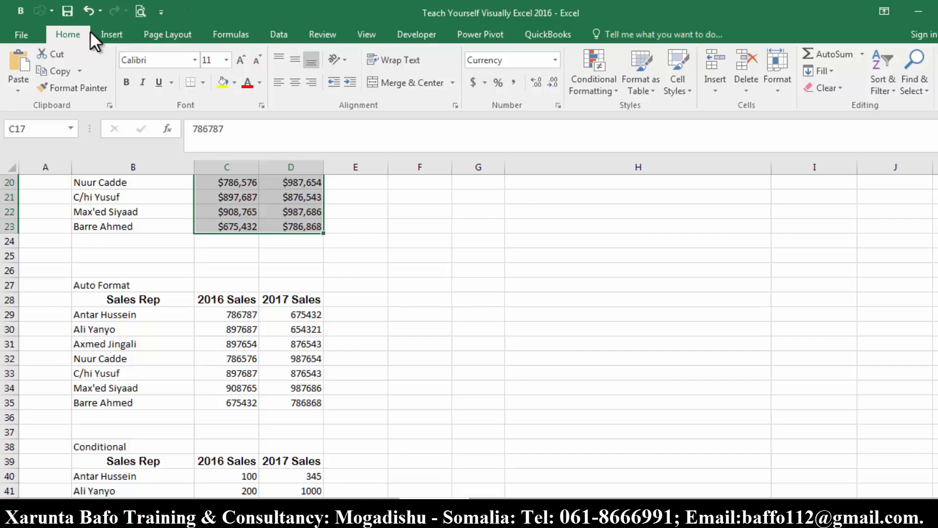
left_click(161, 12)
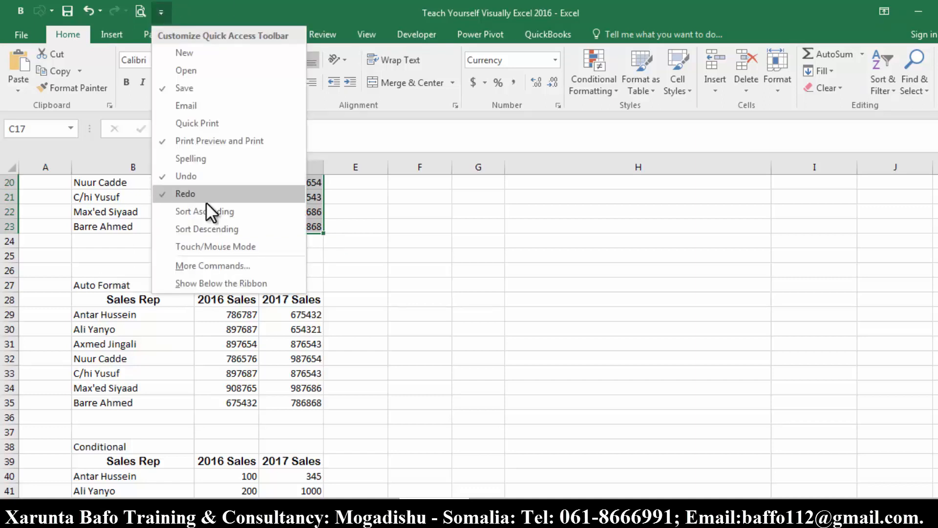
left_click(208, 266)
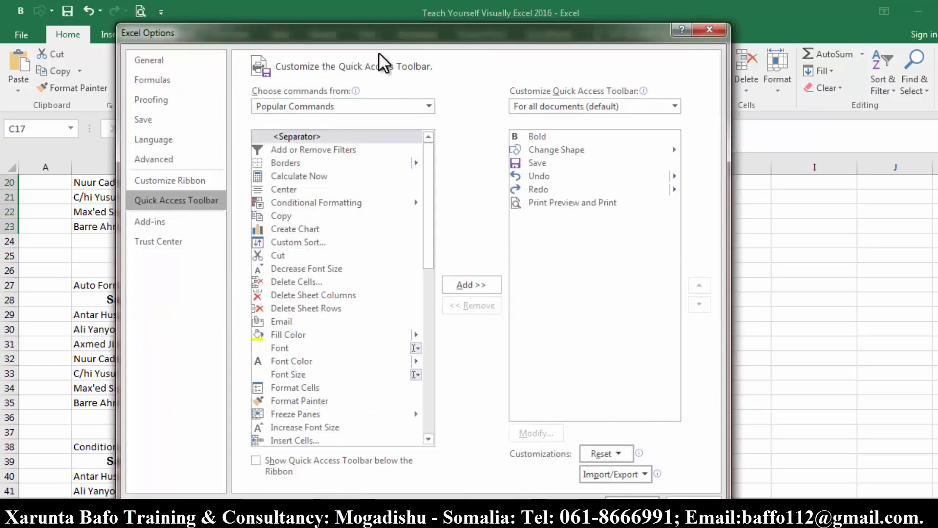
left_click(430, 106)
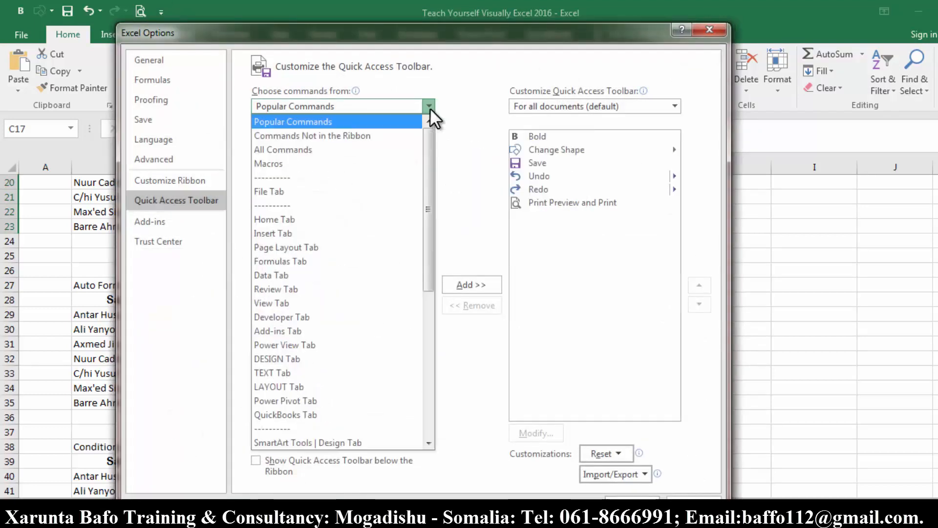
left_click(313, 148)
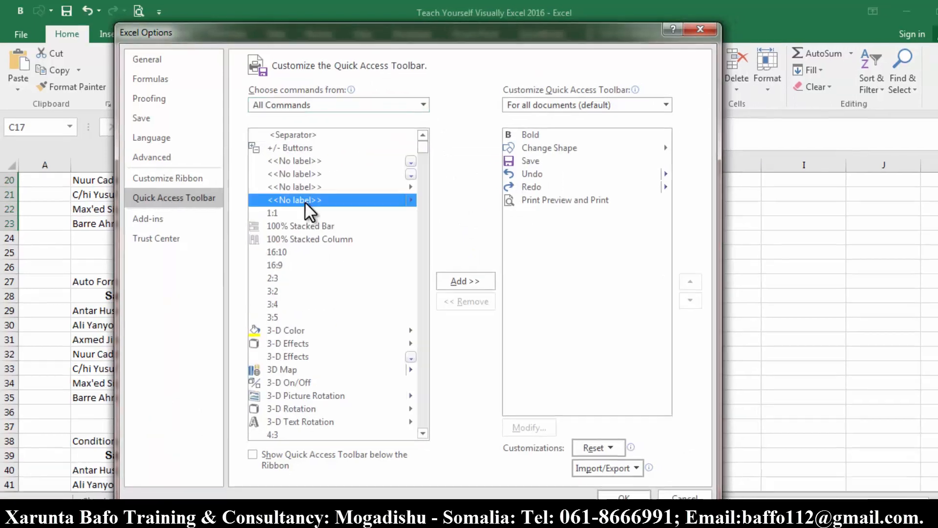
left_click(304, 202)
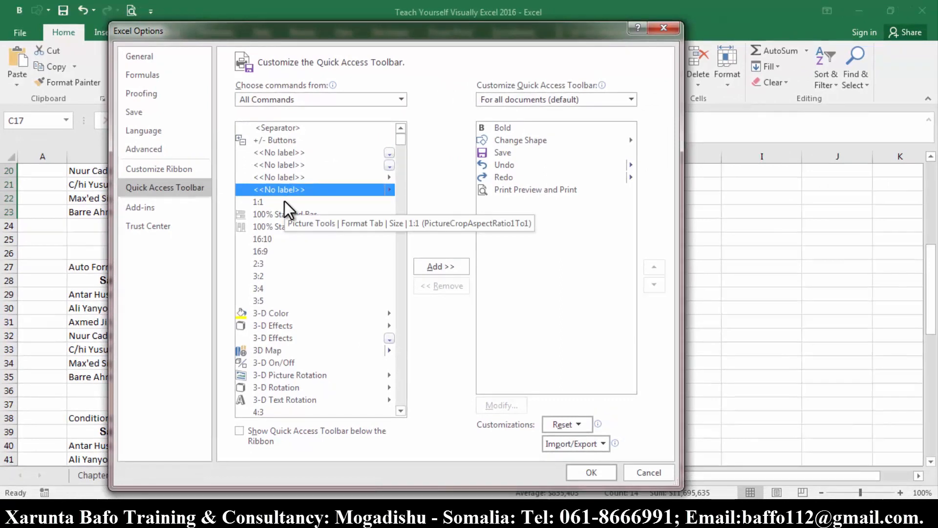
key("Page_Down")
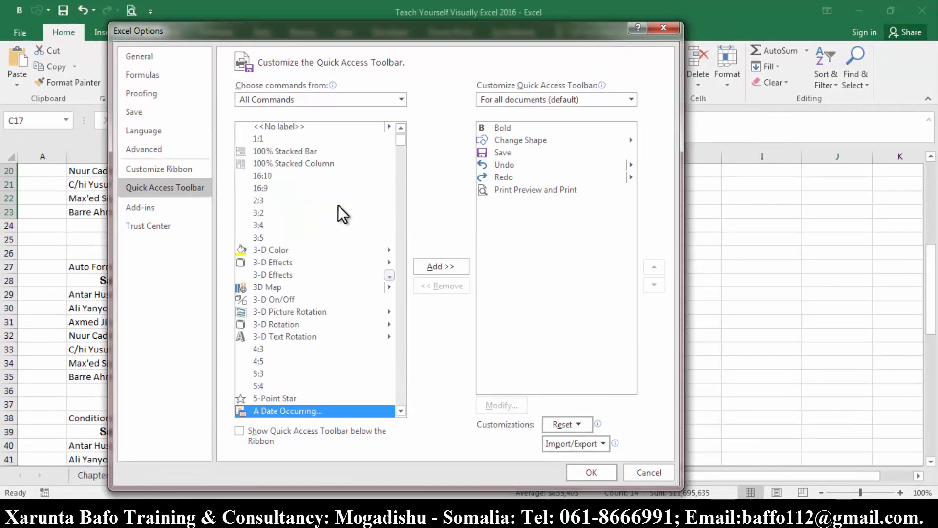
left_click(401, 414)
left_click(401, 414)
left_click(401, 414)
left_click(400, 413)
left_click(401, 413)
left_click(401, 413)
left_click(400, 413)
left_click(401, 414)
left_click(401, 414)
left_click(401, 413)
left_click(400, 413)
left_click(400, 414)
left_click(400, 413)
left_click(401, 413)
left_click(400, 414)
left_click(401, 413)
left_click(401, 413)
left_click(400, 413)
left_click(401, 414)
left_click(401, 413)
left_click(401, 413)
left_click(401, 414)
left_click(401, 414)
left_click(401, 413)
left_click(401, 414)
left_click(401, 414)
left_click(401, 414)
left_click(401, 413)
left_click(401, 414)
left_click(401, 413)
left_click(400, 413)
left_click(401, 413)
left_click(401, 413)
left_click(401, 414)
left_click(401, 414)
left_click(401, 413)
left_click(401, 414)
left_click(401, 414)
left_click(401, 414)
left_click(400, 414)
left_click(401, 414)
left_click(401, 413)
left_click(401, 414)
left_click(400, 413)
left_click(401, 414)
left_click(400, 413)
left_click(401, 414)
left_click(401, 413)
left_click(400, 414)
left_click(401, 413)
left_click(401, 414)
left_click(401, 413)
left_click(401, 414)
left_click(401, 413)
left_click(400, 414)
left_click(401, 413)
left_click(401, 414)
left_click(401, 413)
left_click(401, 414)
left_click(401, 414)
left_click(400, 413)
left_click(401, 413)
left_click(400, 414)
left_click(401, 413)
left_click(401, 414)
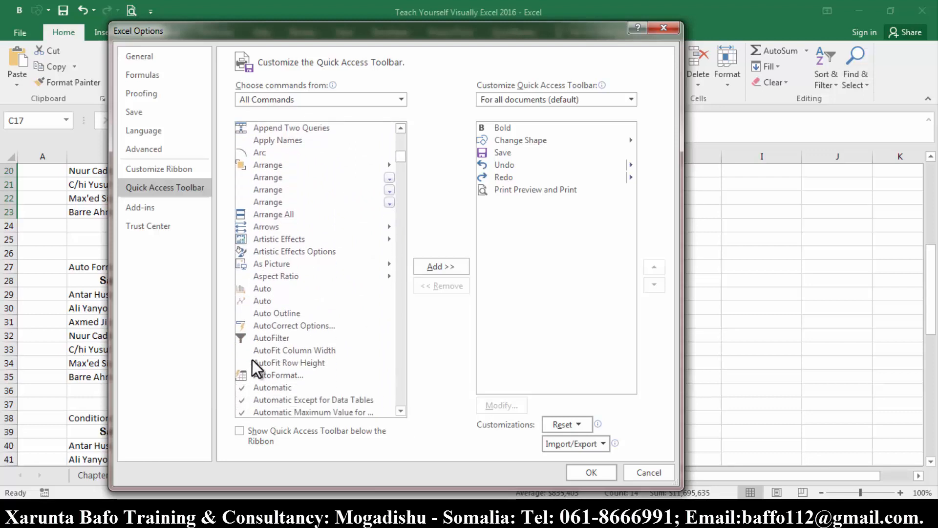
left_click(268, 375)
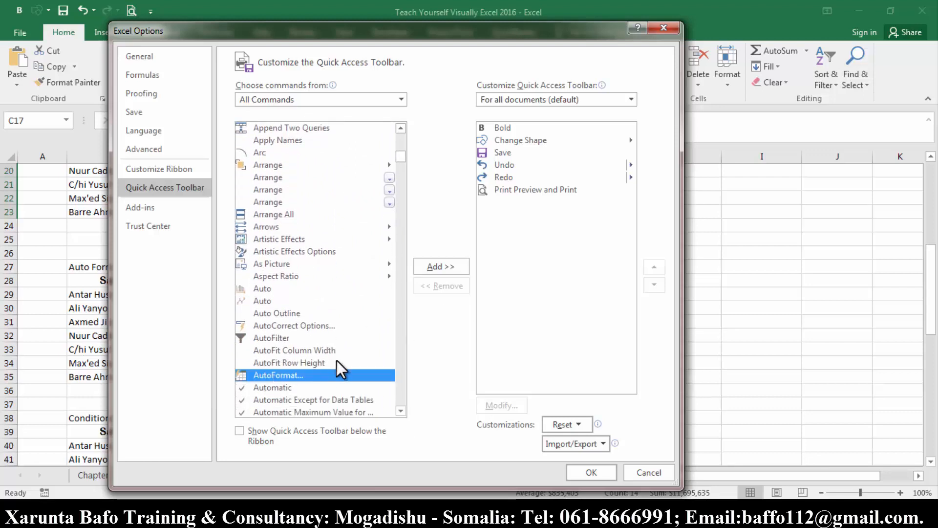
left_click(450, 266)
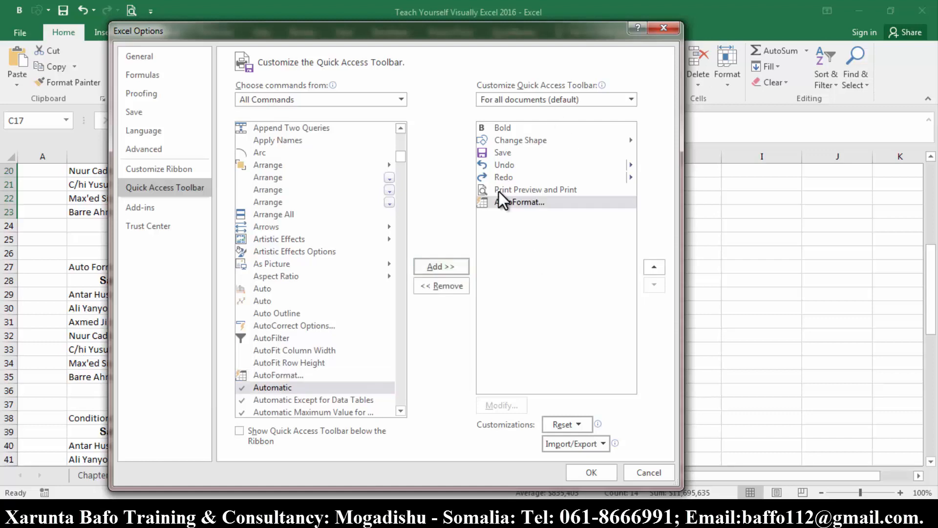
left_click(585, 474)
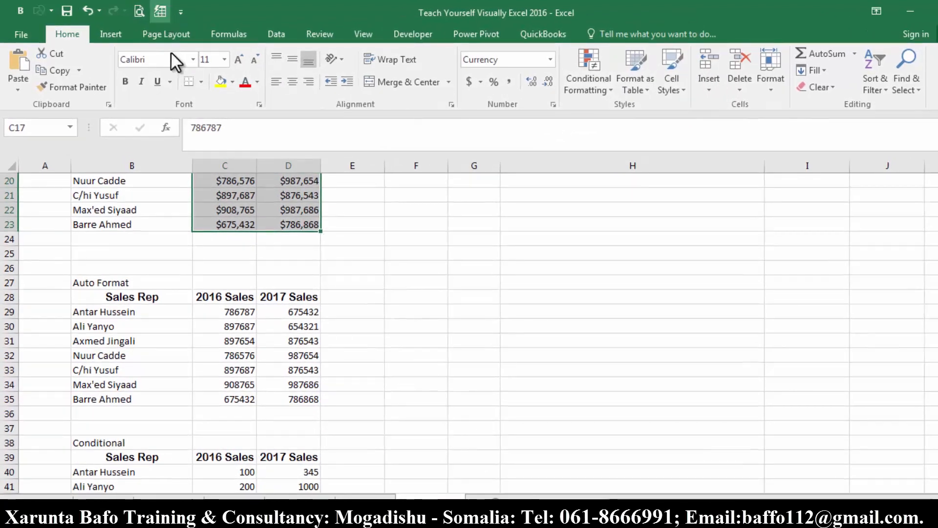
- Apply the Classic 2 AutoFormat to the sales table in B28:D35
left_click_drag(100, 297, 312, 398)
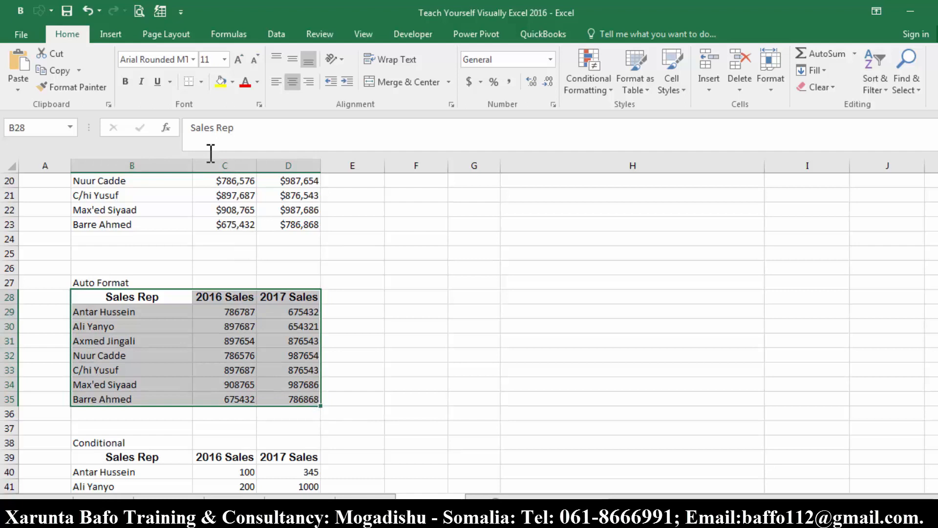
left_click(160, 11)
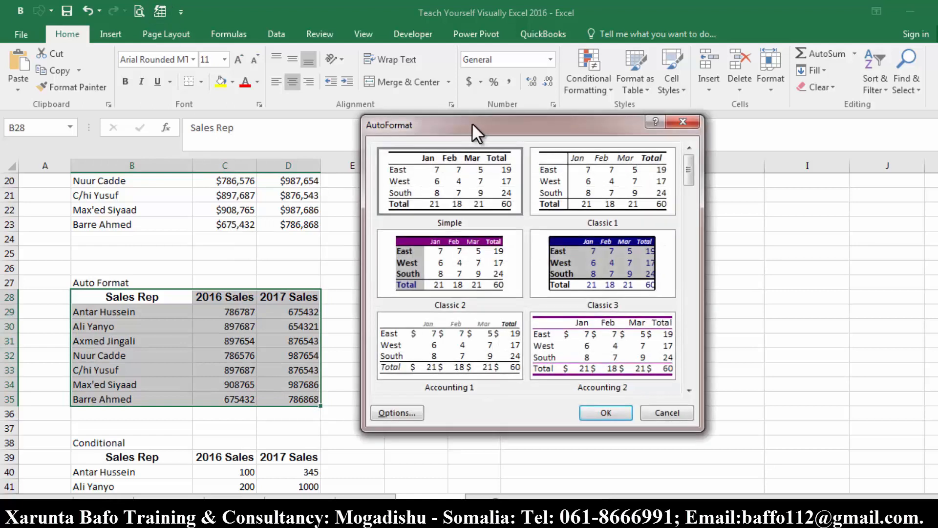
left_click_drag(471, 122, 496, 59)
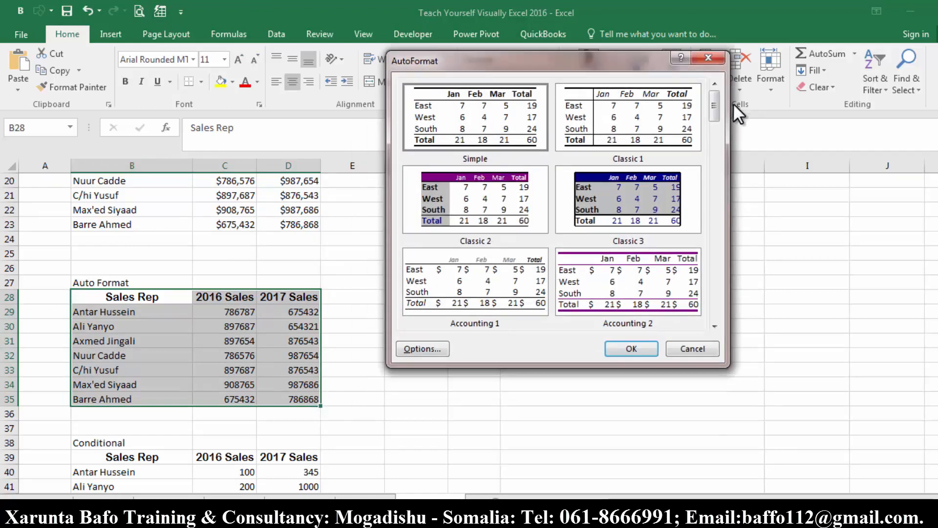
left_click(714, 196)
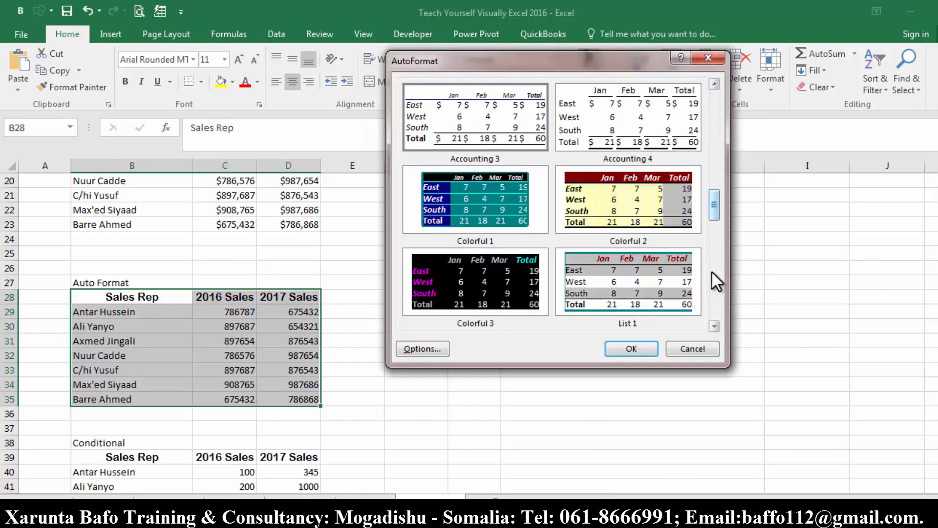
left_click(712, 327)
left_click(713, 326)
left_click(712, 326)
left_click_drag(712, 299, 714, 85)
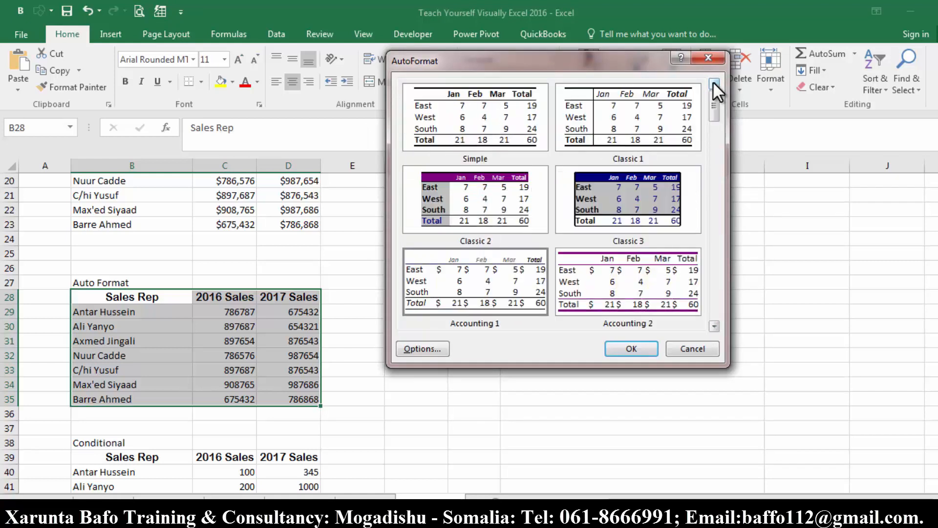
left_click(512, 190)
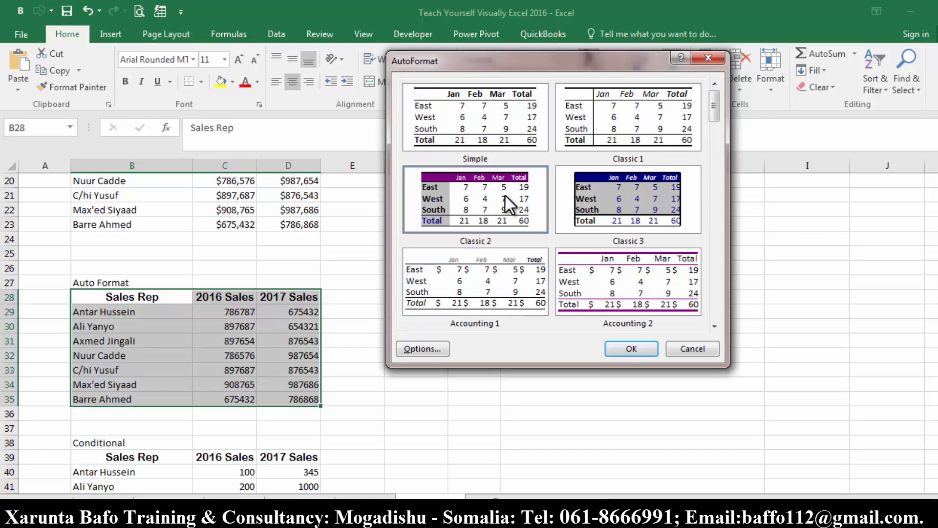
left_click(632, 348)
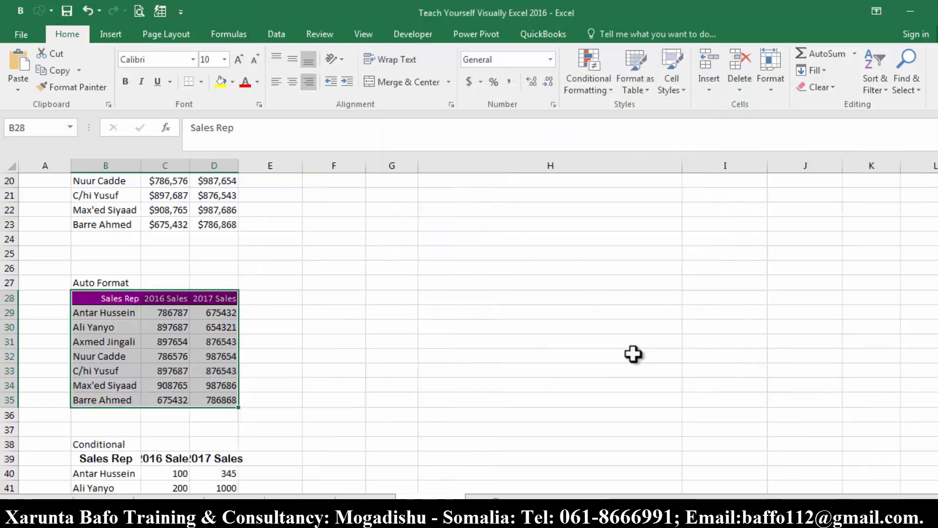
- Apply the Colorful 2 AutoFormat to the sales table in B28:D35
left_click(321, 378)
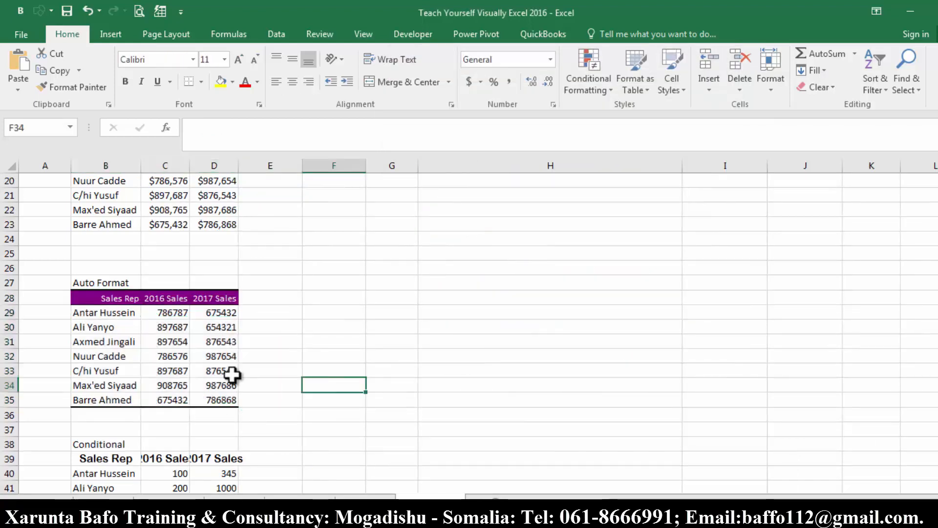
left_click_drag(100, 296, 221, 399)
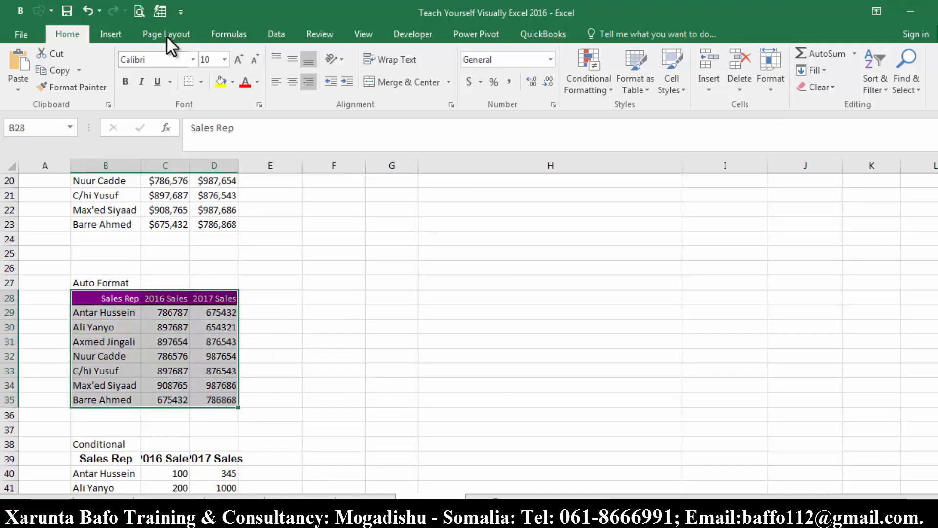
left_click(161, 14)
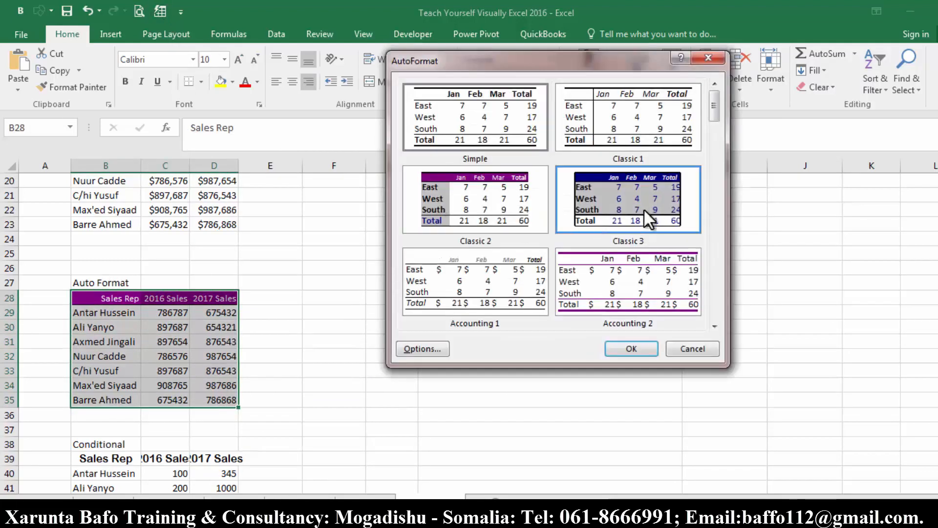
left_click(715, 323)
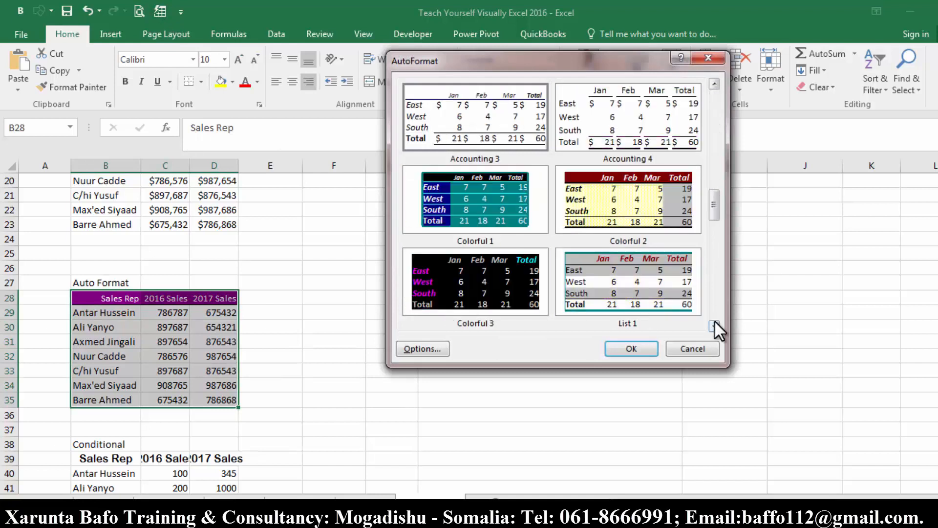
left_click(661, 204)
left_click(635, 345)
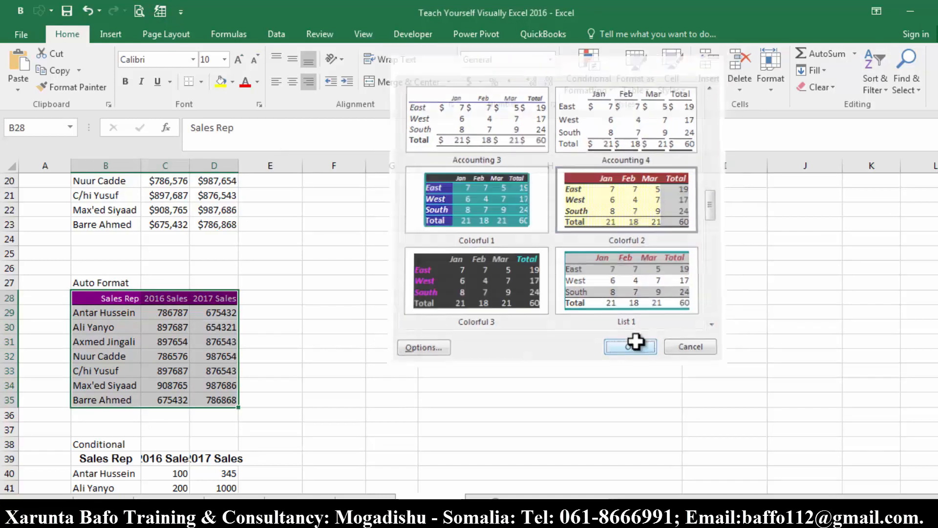
left_click(489, 358)
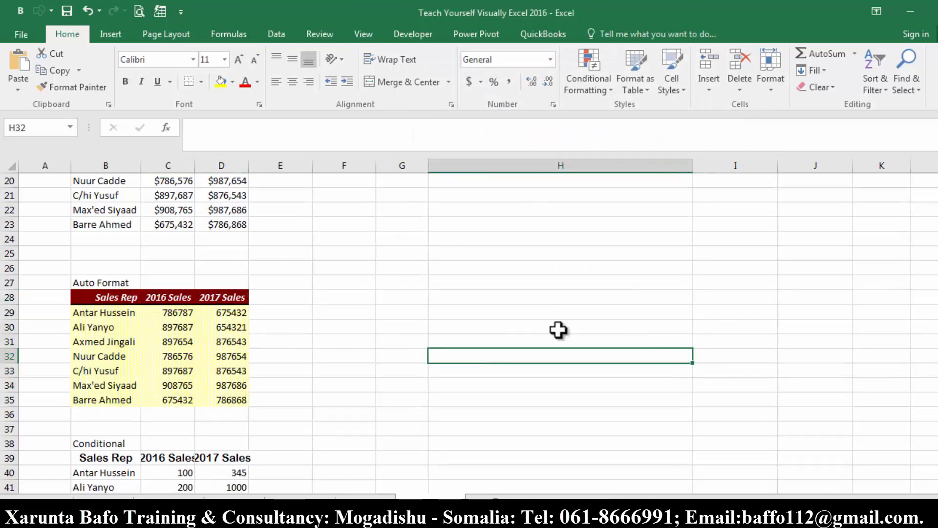
- Widen columns C and D so the 2016 Sales and 2017 Sales headings of the Conditional table fit
scroll(469, 333, "down", 3)
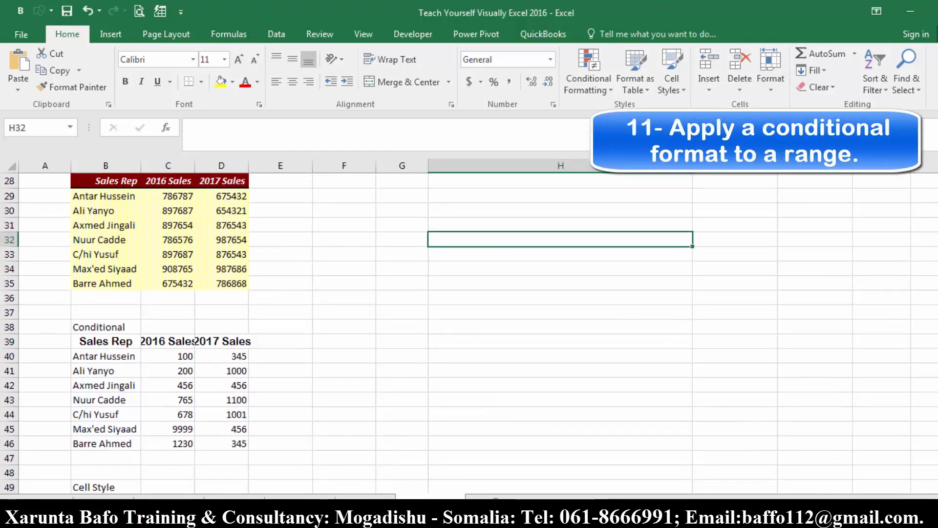
scroll(469, 336, "down", 1)
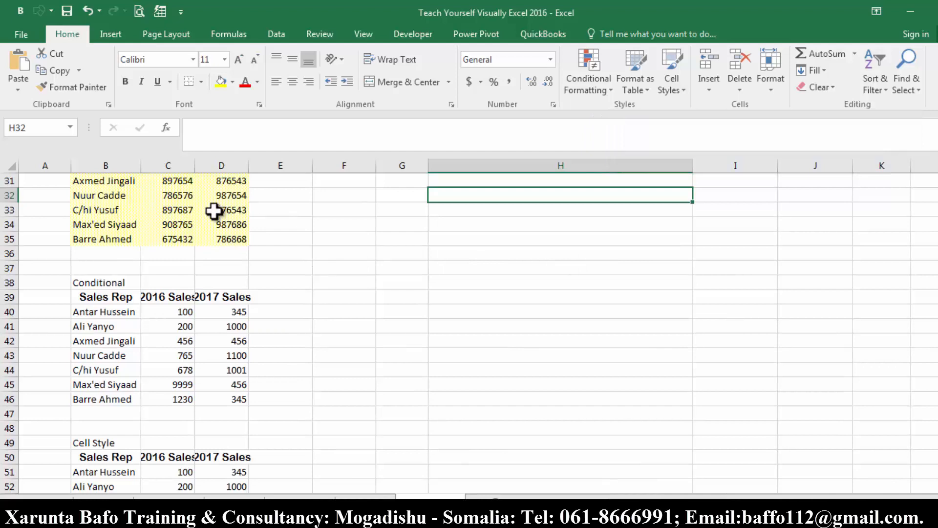
left_click_drag(192, 171, 208, 171)
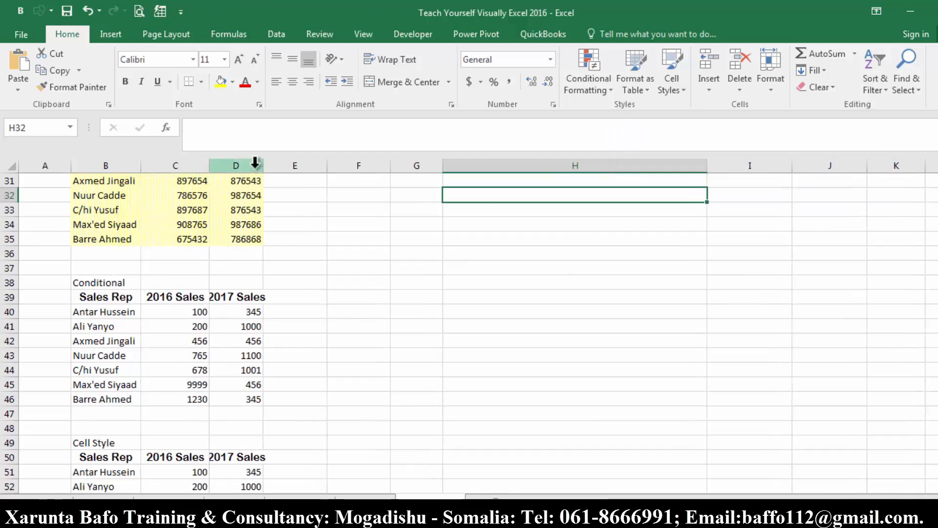
- Start a Greater Than highlight rule on the sales figures in C40:D46 with 1000 as the threshold
left_click_drag(169, 316, 274, 398)
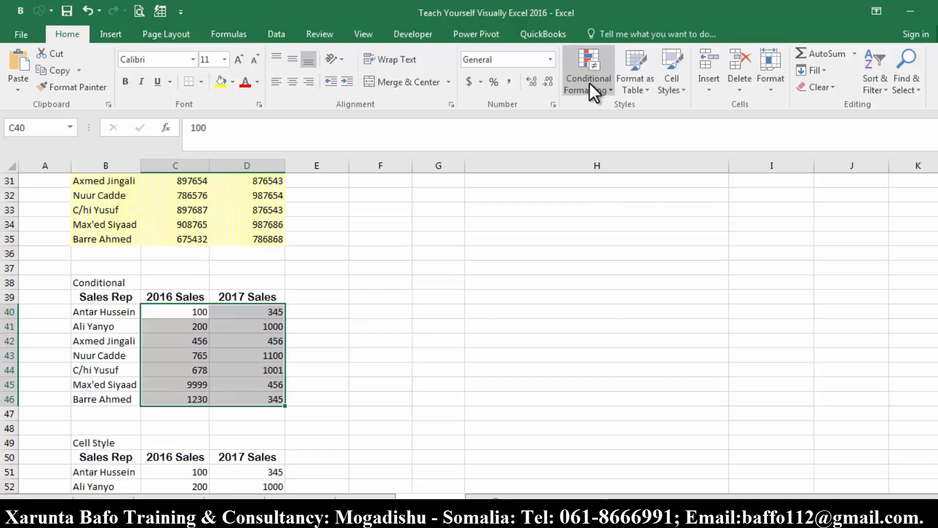
left_click(609, 83)
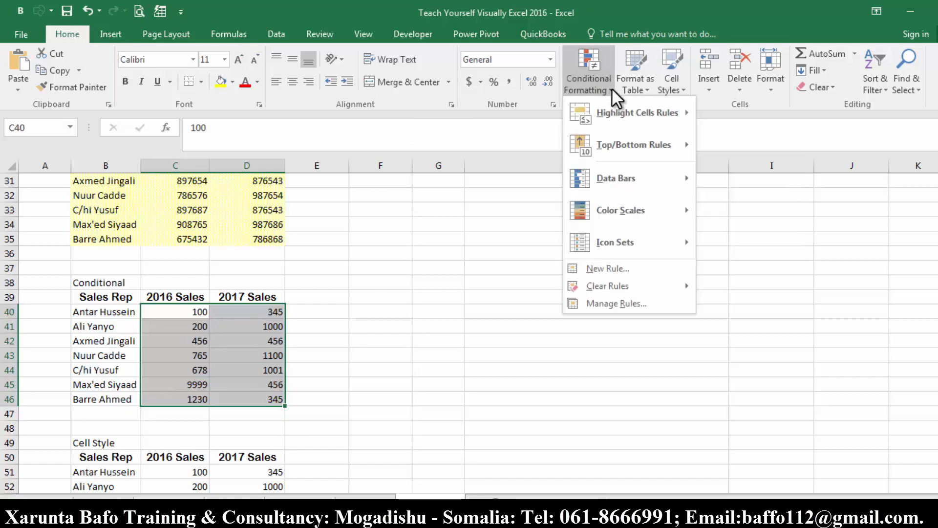
mouse_move(632, 111)
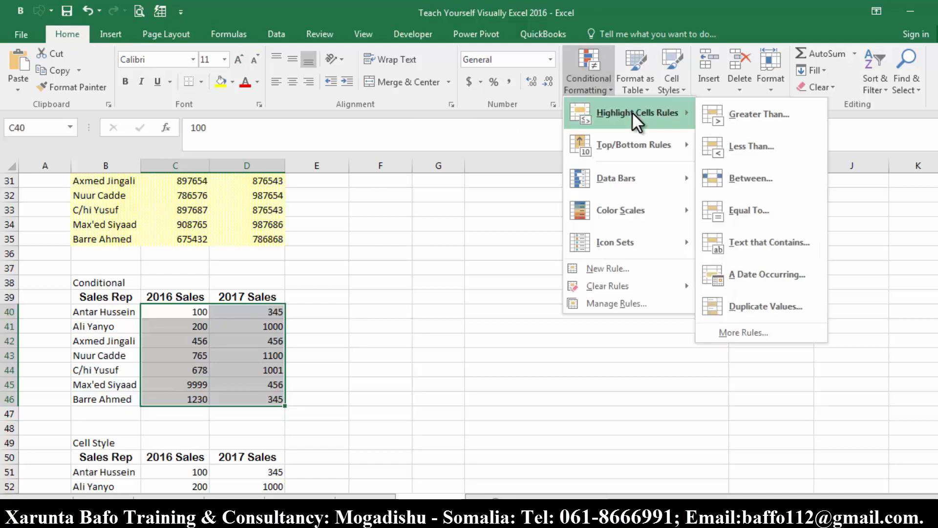
left_click(774, 113)
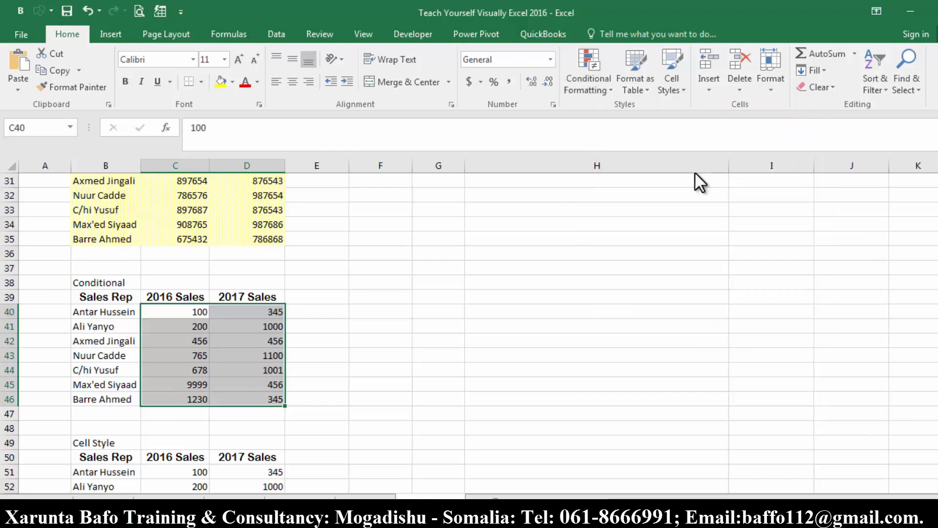
type("1000")
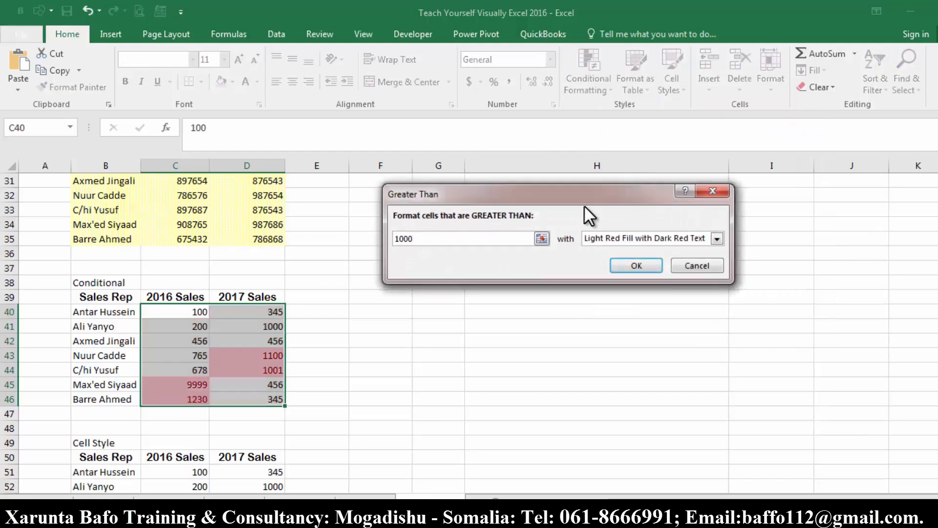
key("Tab")
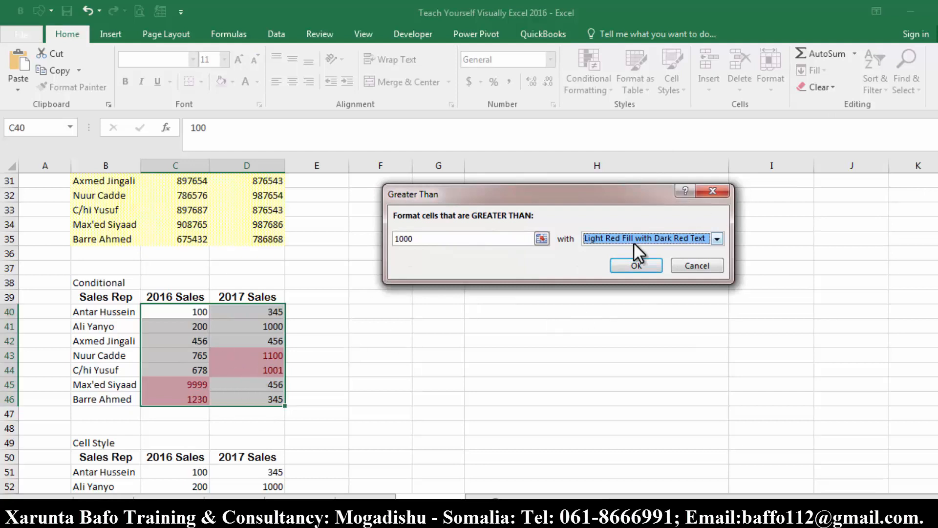
- Try the Light Red Fill preset as the highlight format of the Greater Than rule
left_click(717, 237)
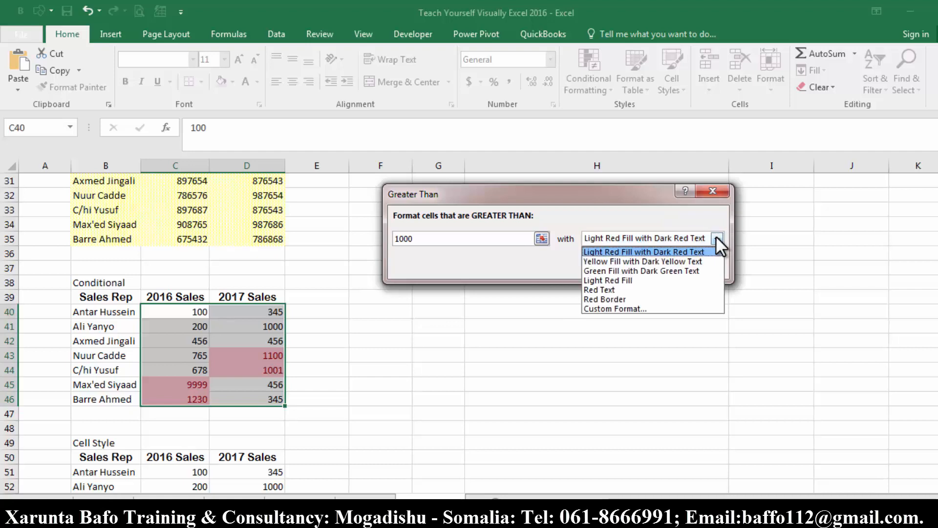
left_click(681, 255)
left_click(718, 238)
left_click(665, 279)
- Give the Greater Than rule a custom format with bold white text on a red fill and apply it to C40:D46
left_click(717, 238)
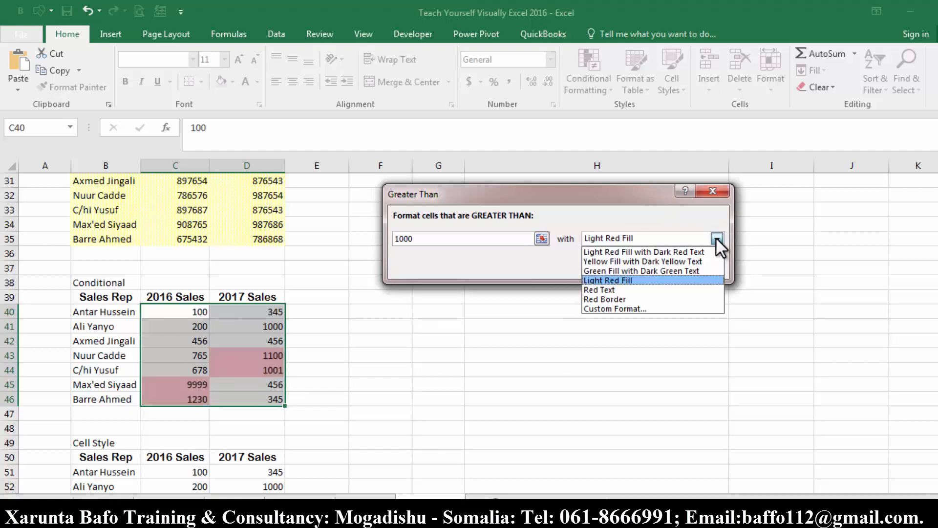
left_click(636, 308)
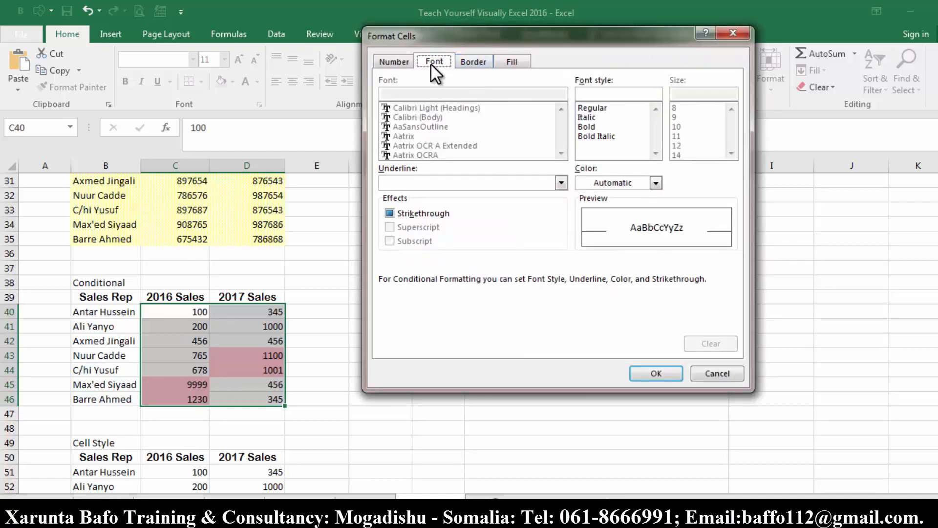
left_click(590, 126)
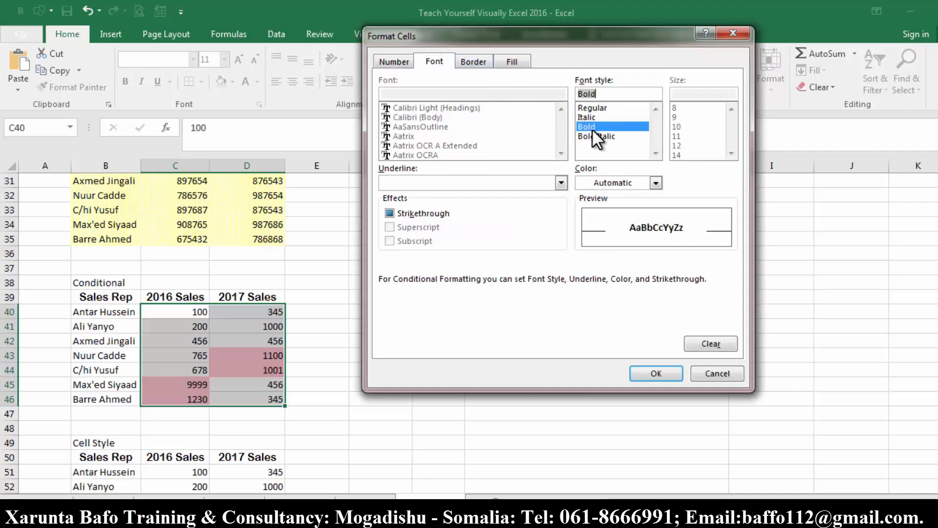
left_click(655, 183)
left_click(582, 231)
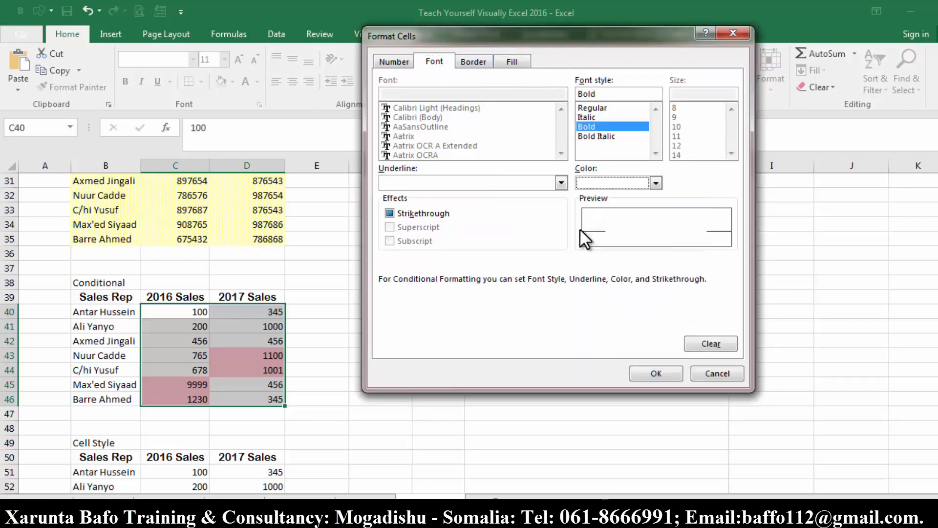
left_click(512, 62)
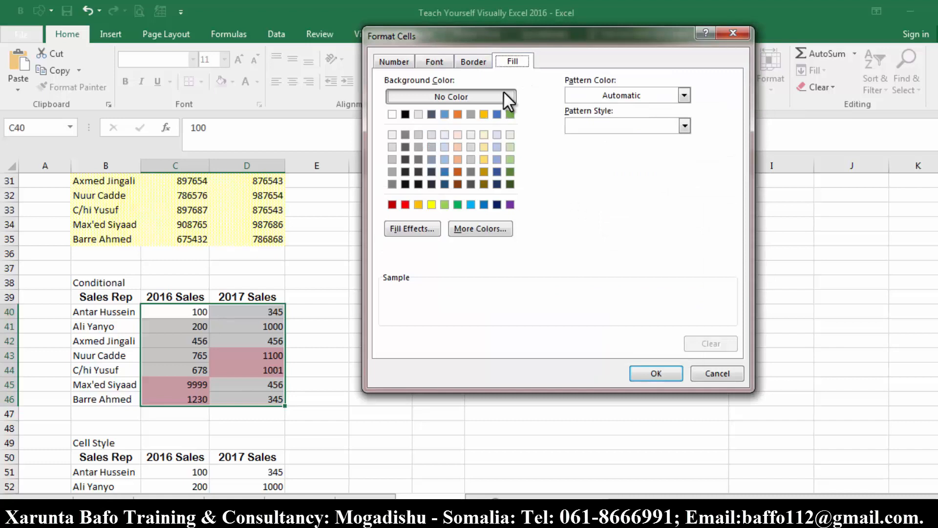
left_click(405, 204)
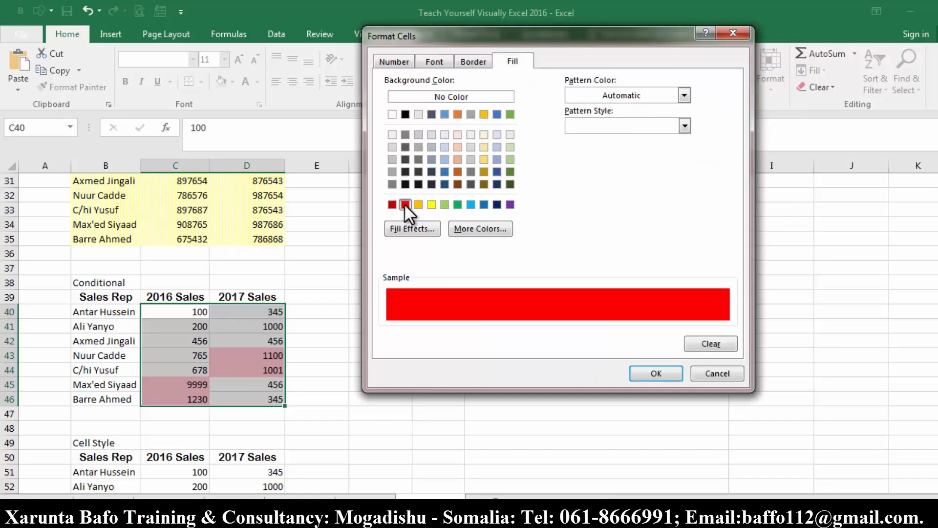
left_click(661, 375)
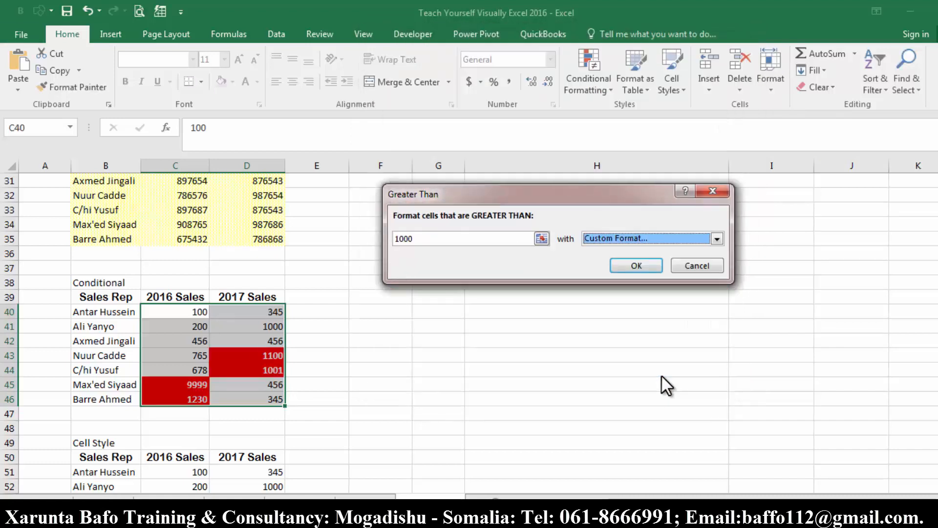
left_click(644, 269)
left_click(356, 412)
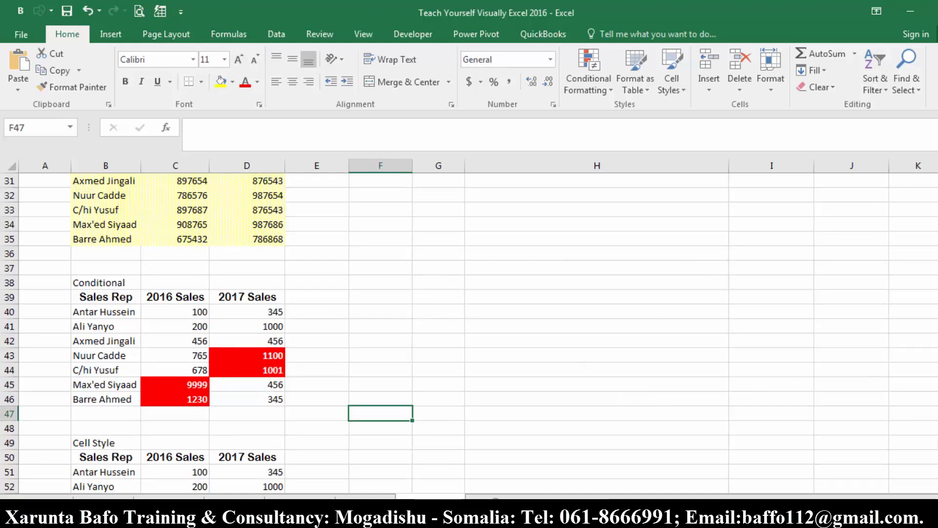
- Apply the Accent1 cell style to the Total row B58:D58 of the Cell Style table
scroll(469, 336, "down", 2)
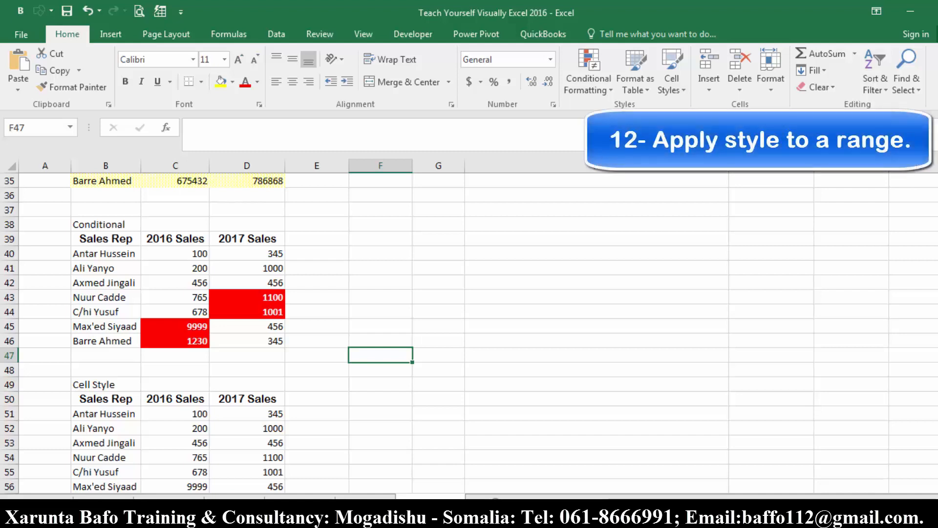
scroll(469, 336, "down", 2)
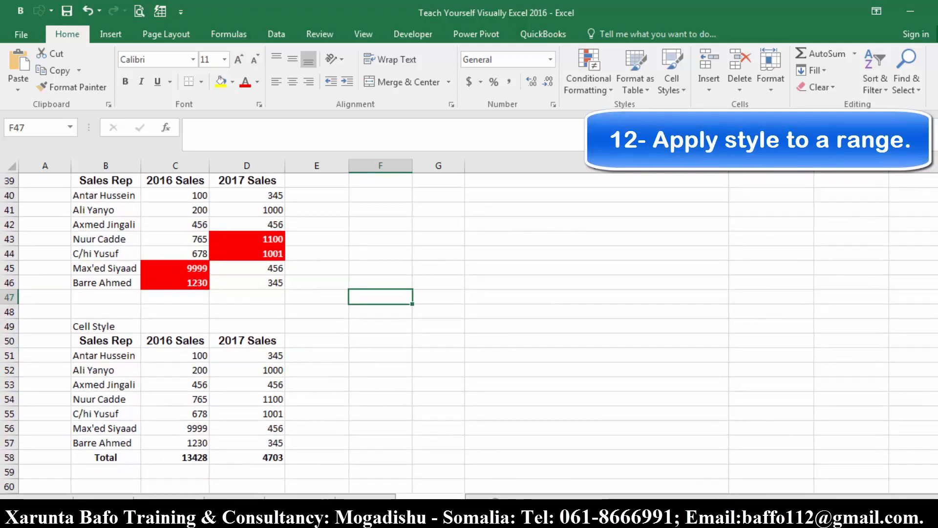
left_click(189, 413)
left_click_drag(127, 462, 259, 458)
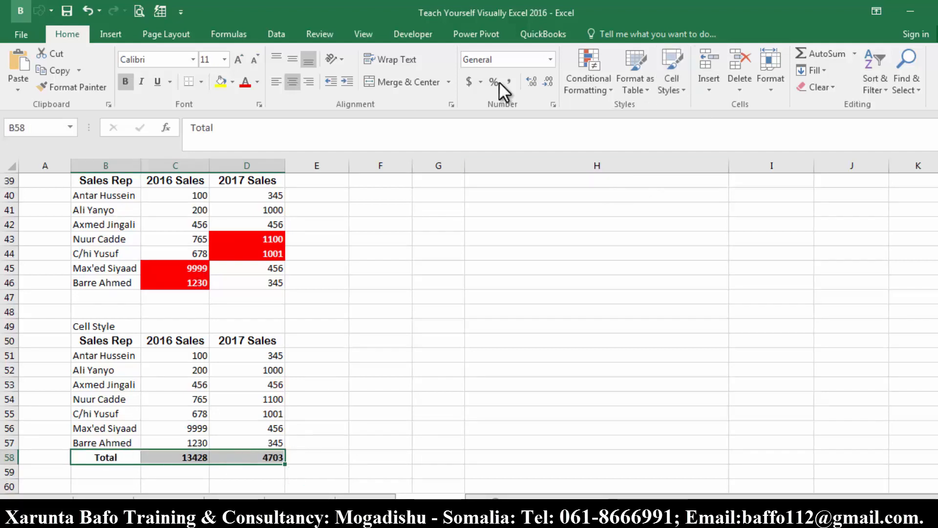
left_click(678, 91)
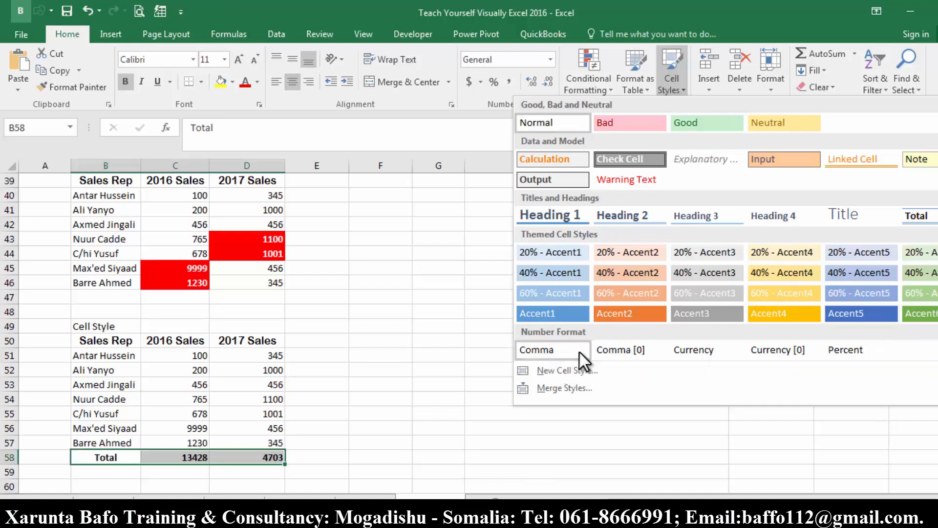
left_click(571, 312)
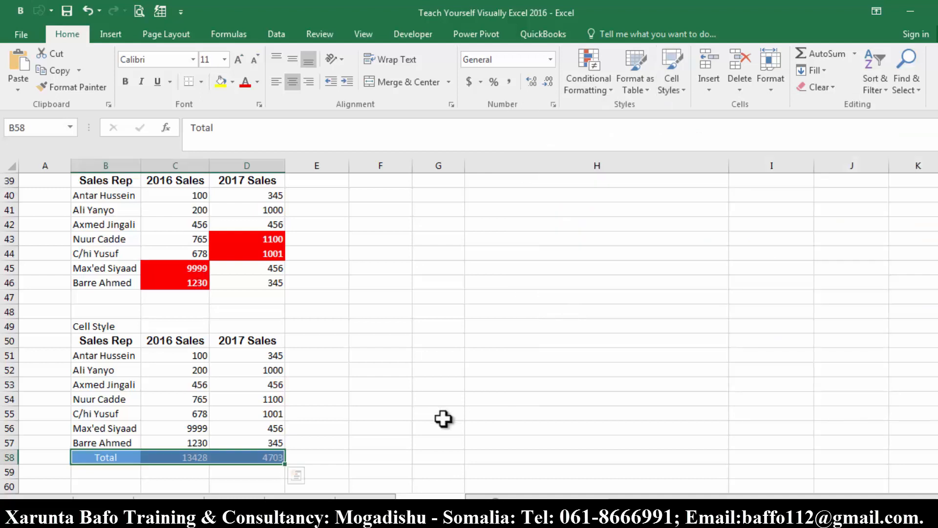
left_click(370, 429)
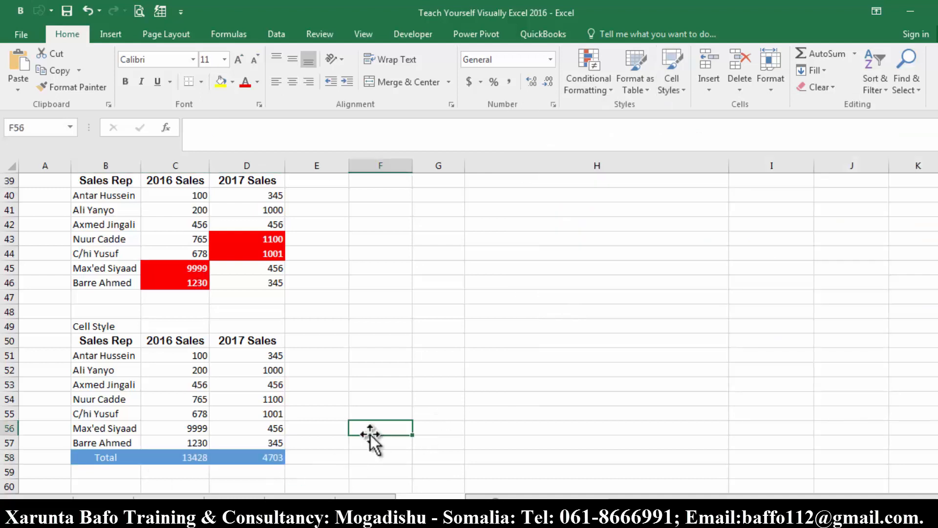
- Open the Accent1 cell style for modification with the Total row B58:D58 selected, and set its font style to Bold
left_click(86, 457)
left_click_drag(223, 457, 266, 458)
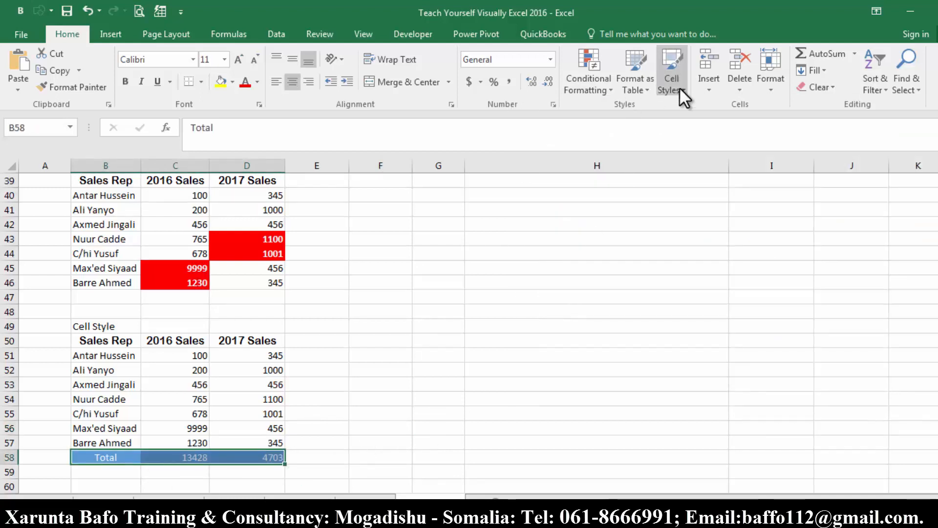
left_click(680, 88)
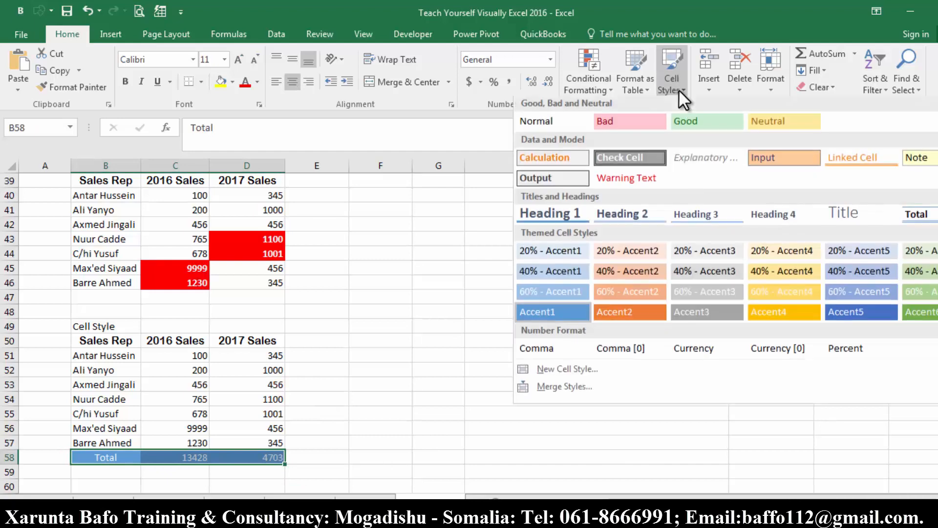
right_click(553, 311)
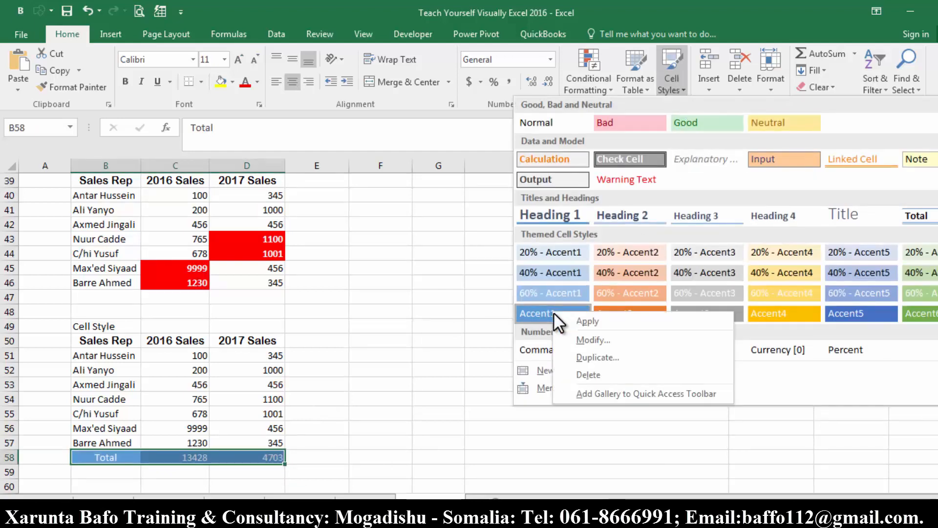
left_click(581, 337)
left_click(635, 130)
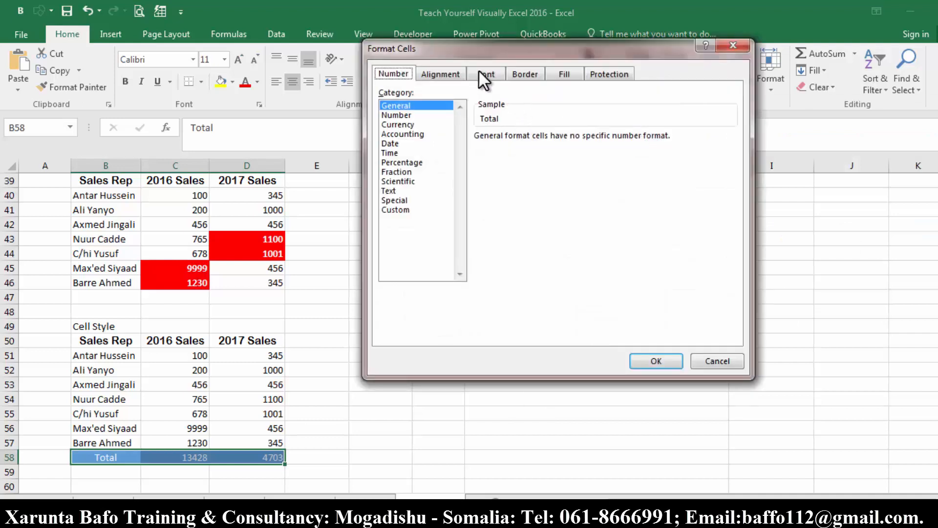
left_click(486, 74)
left_click(590, 139)
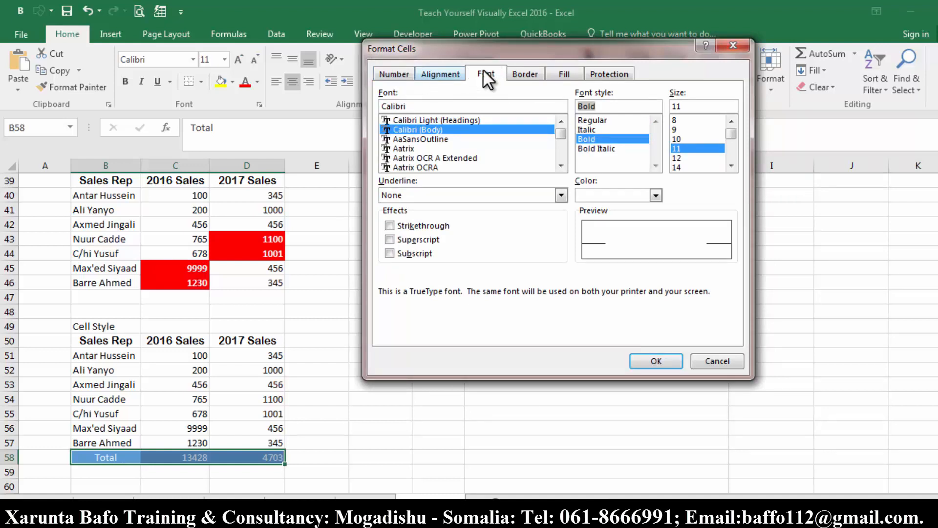
- Add a double-line bottom border to the Accent1 style and save the style changes
left_click(525, 74)
left_click(450, 192)
left_click(575, 229)
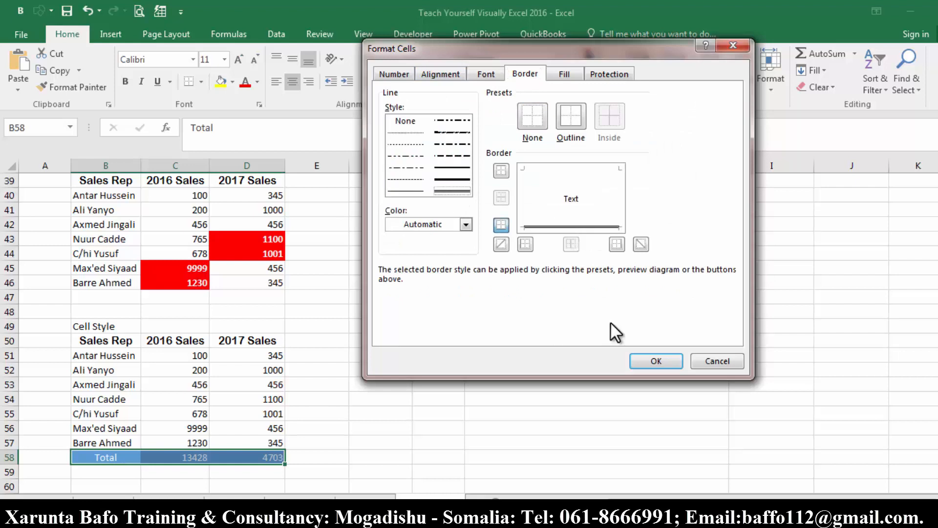
left_click(656, 361)
left_click(567, 315)
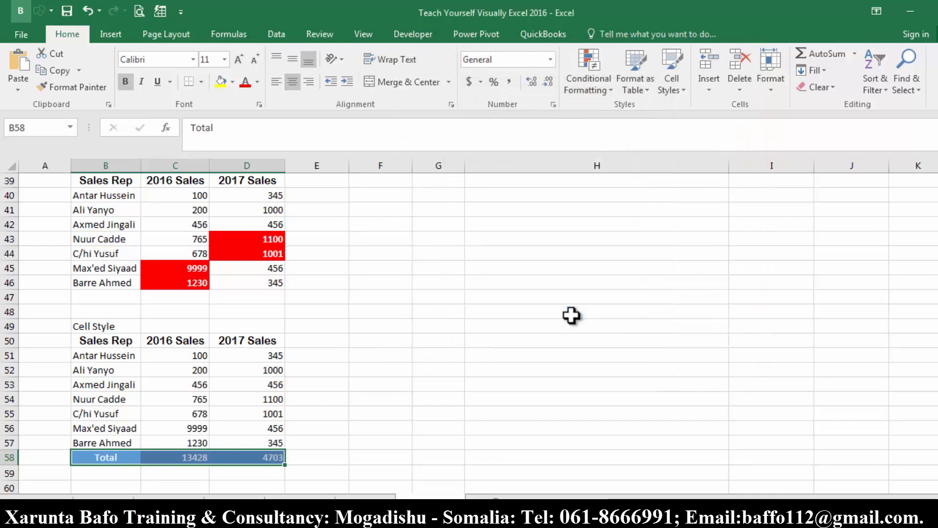
- Reapply the modified Accent1 style to the Total row B58:D58
left_click(679, 86)
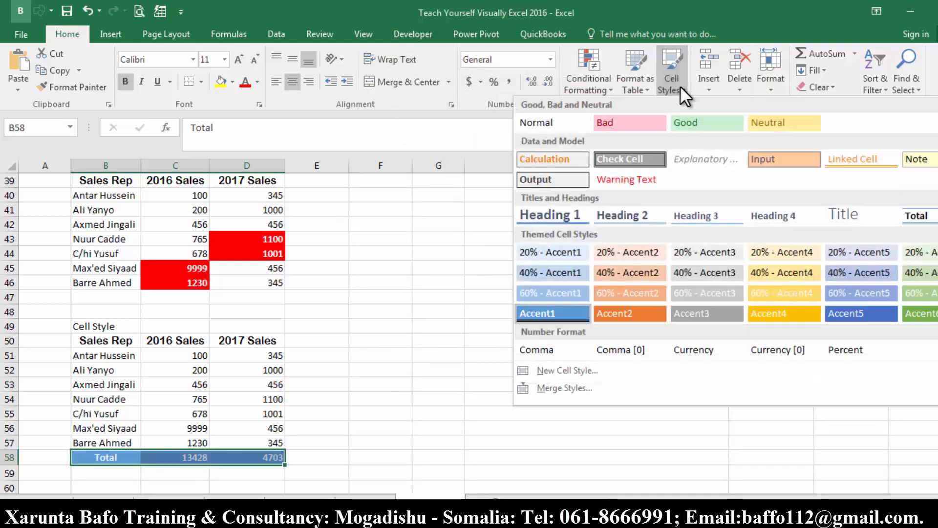
left_click(559, 311)
left_click(404, 428)
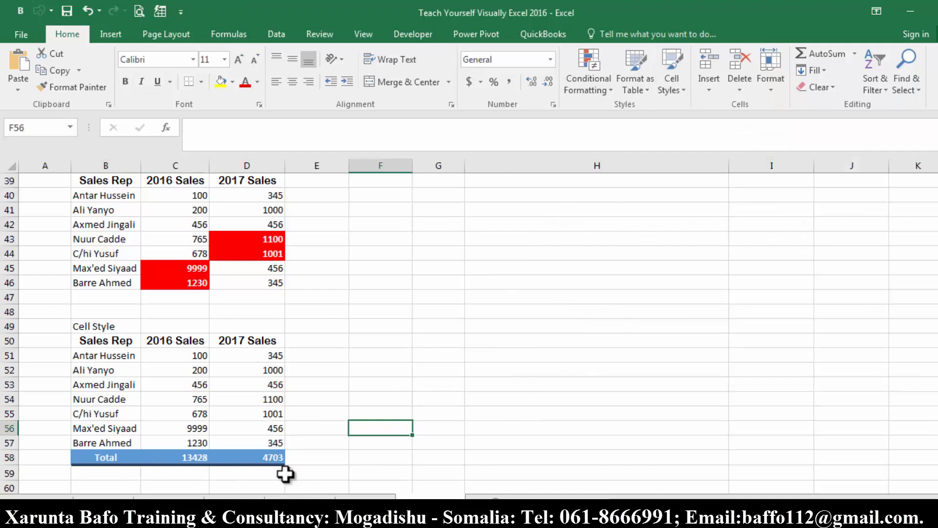
- Reset the Total row B58:D58 of the Cell Style table to the Normal cell style
left_click(641, 82)
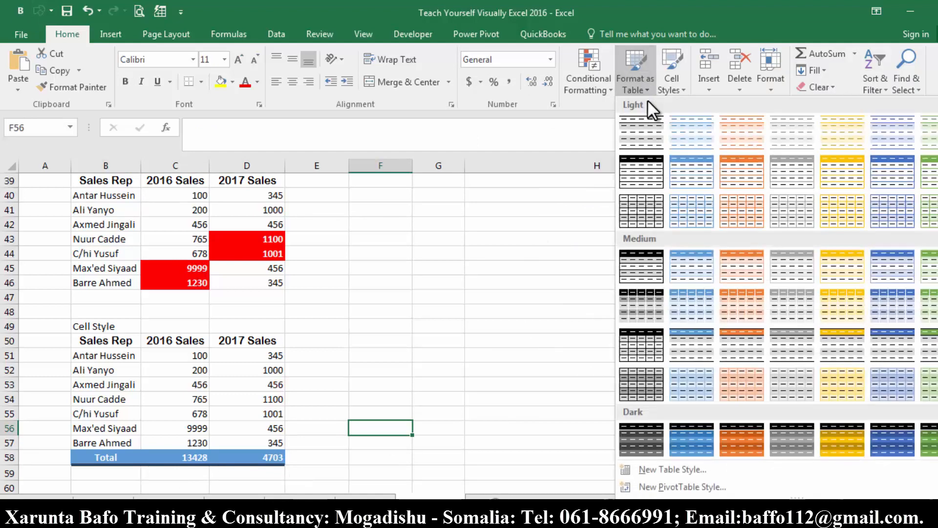
left_click(681, 83)
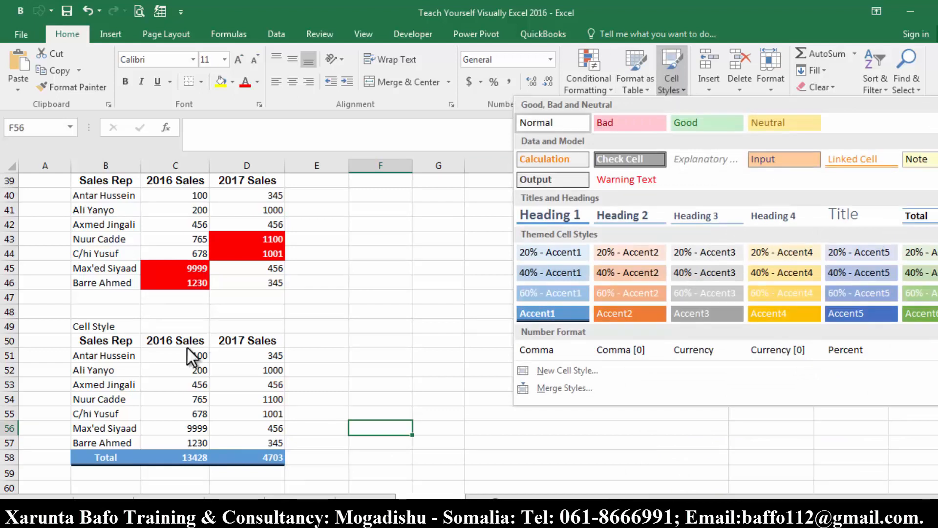
left_click(98, 462)
left_click(98, 456)
left_click_drag(136, 452, 268, 463)
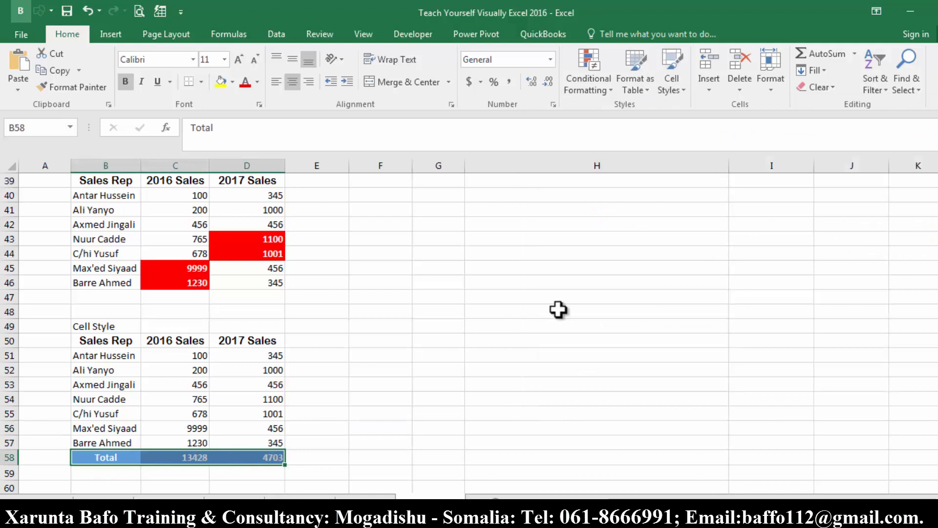
left_click(681, 90)
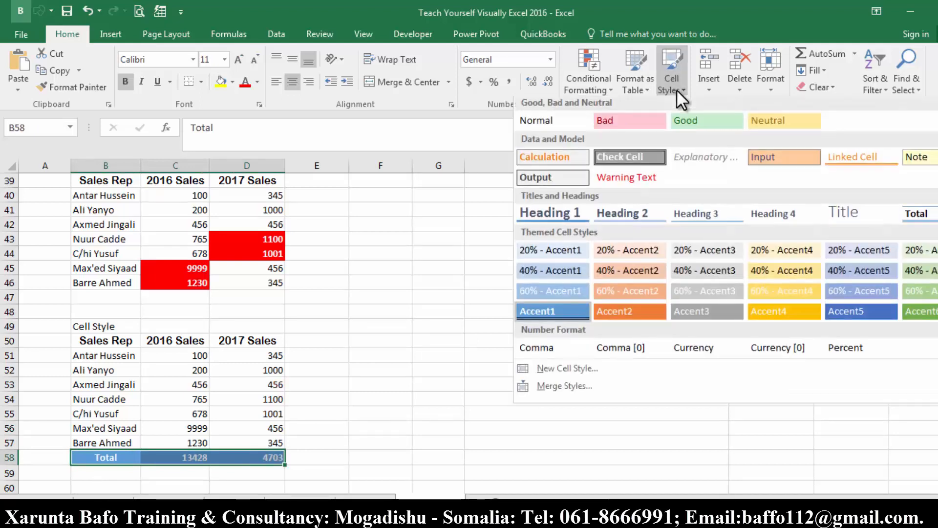
left_click(566, 127)
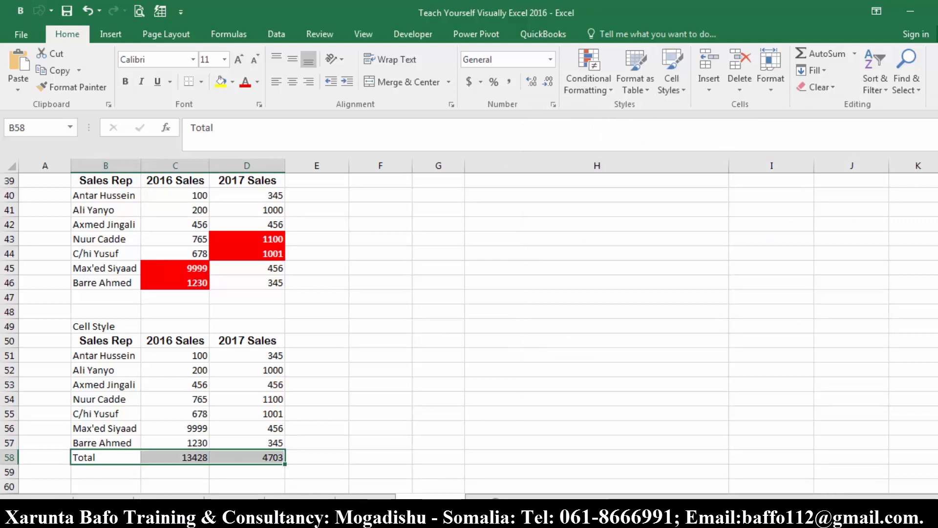
- Try All Borders on the expense table B62:F68 in the Borders section, and undo the borders
scroll(469, 333, "down", 3)
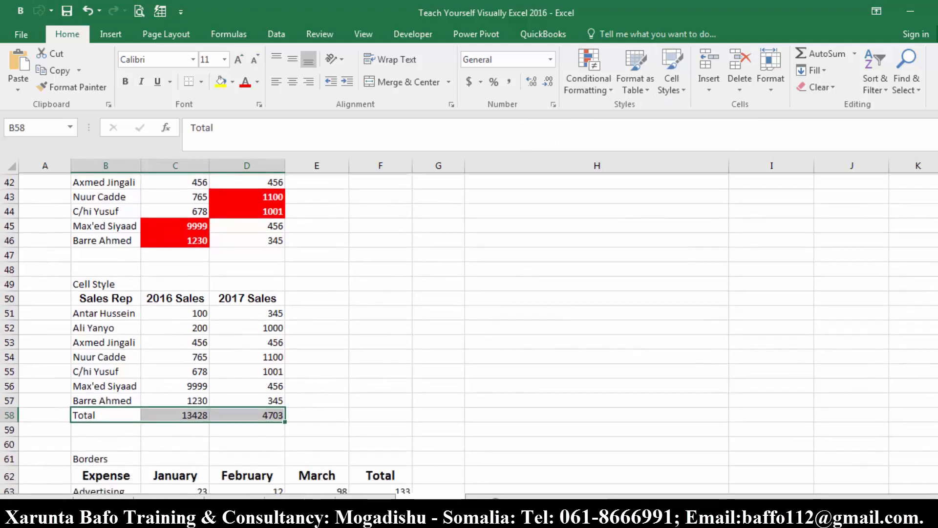
scroll(469, 332, "down", 2)
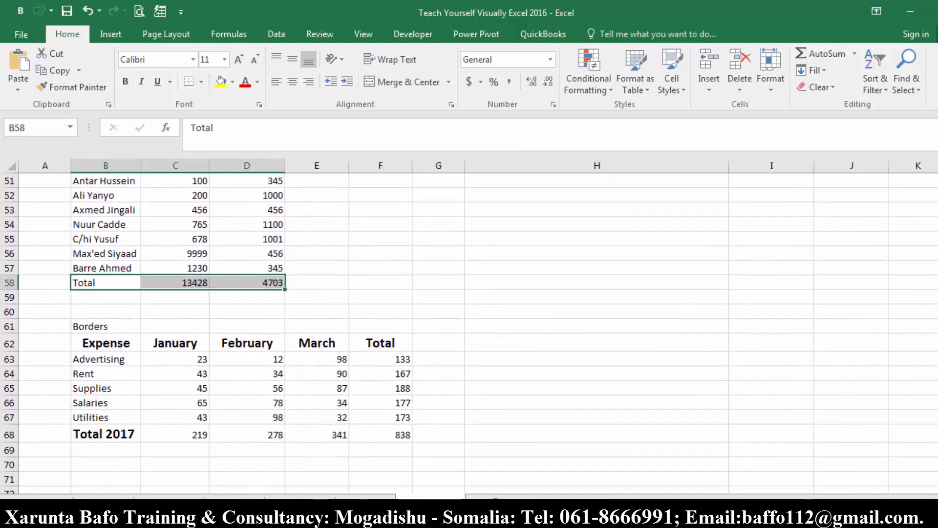
left_click(524, 420)
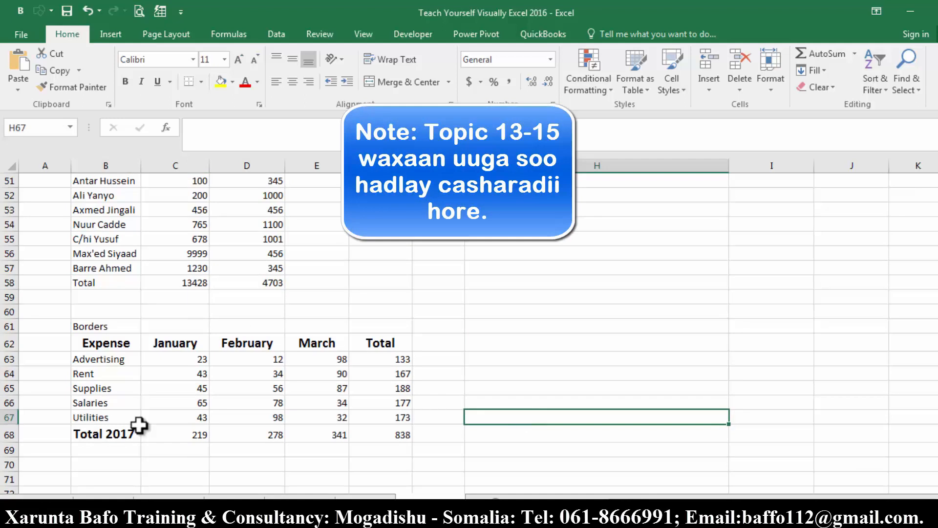
left_click_drag(92, 351, 394, 433)
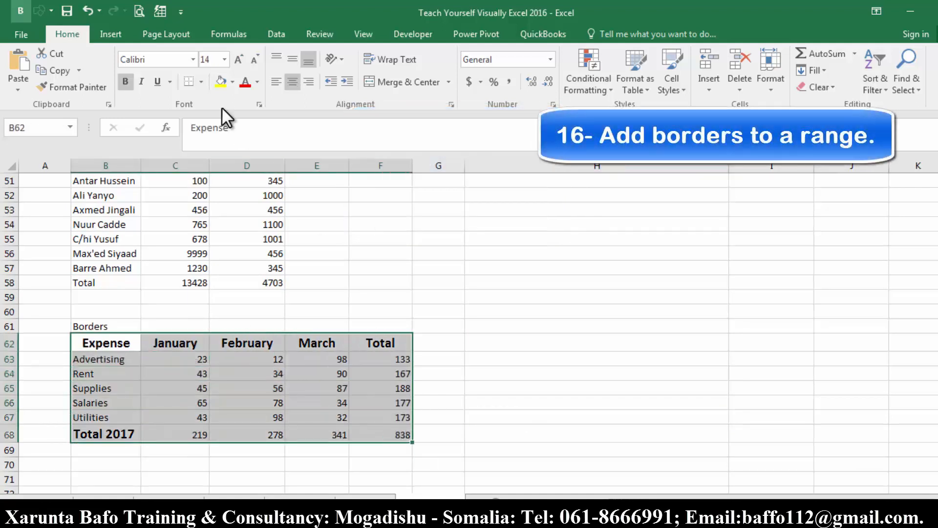
left_click(200, 82)
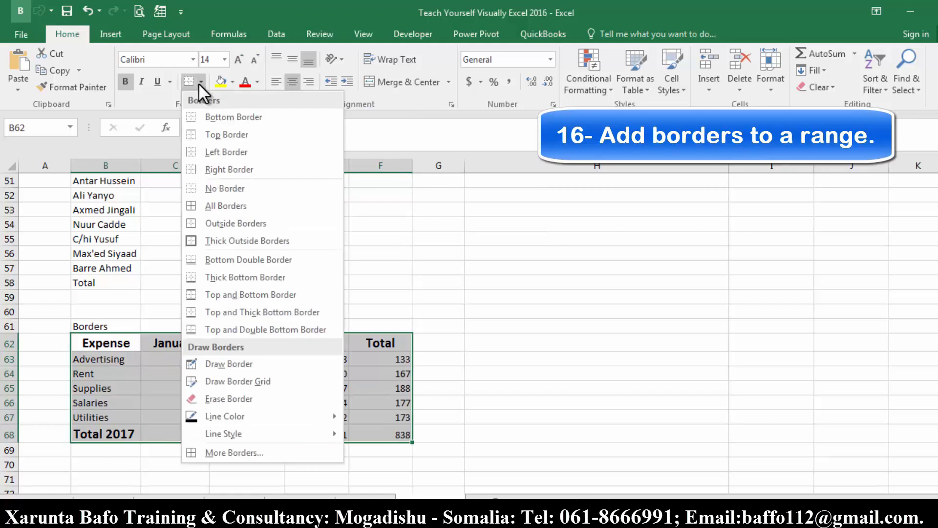
left_click(219, 205)
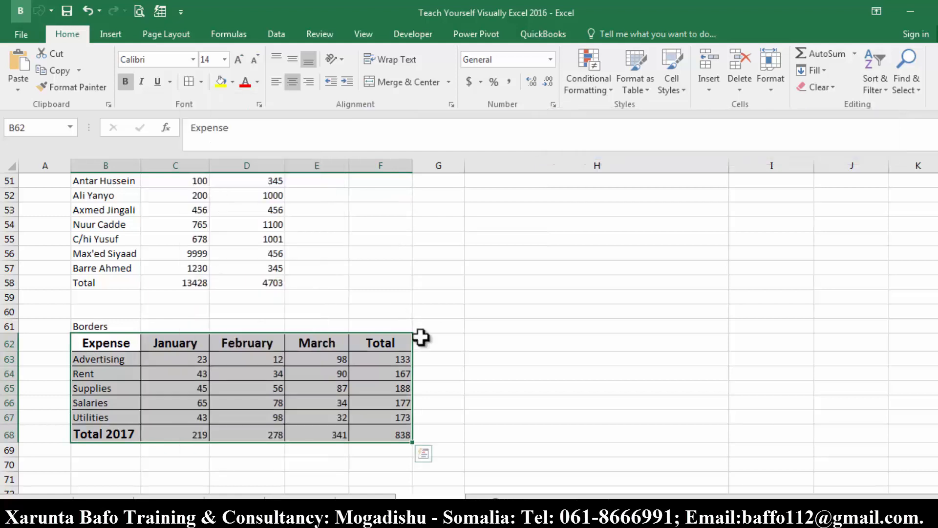
left_click(544, 415)
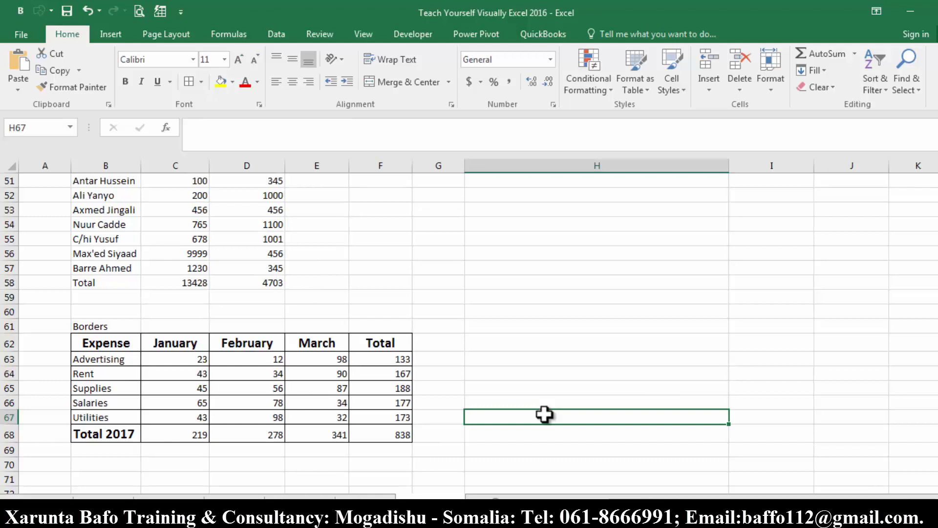
key("ctrl+z")
left_click(356, 447)
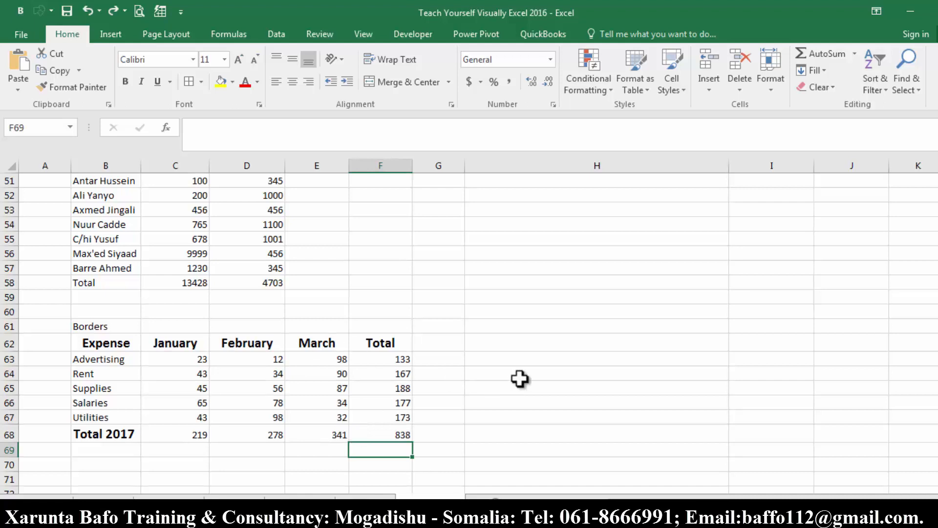
- Switch to Adobe Acrobat Reader to view the book's Expense Budget Calculation example, and return to the Excel workbook
key("alt+Tab")
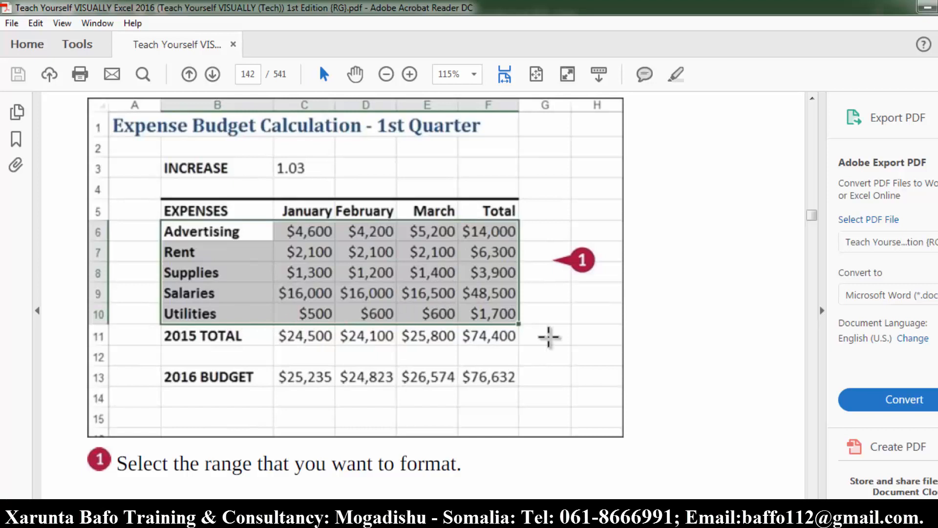
left_click(525, 519)
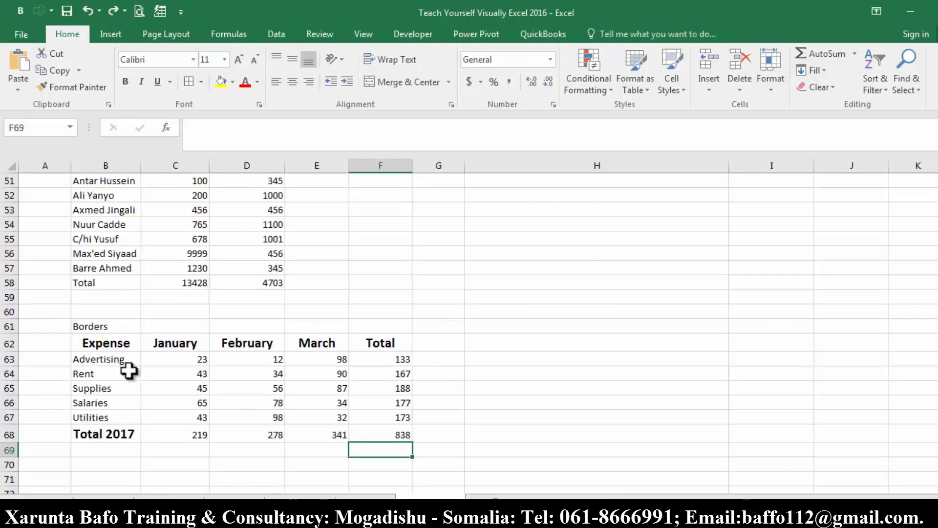
- Give the expense table's header row B62:F62 a medium solid top border and a thin solid bottom border
left_click_drag(107, 344, 369, 336)
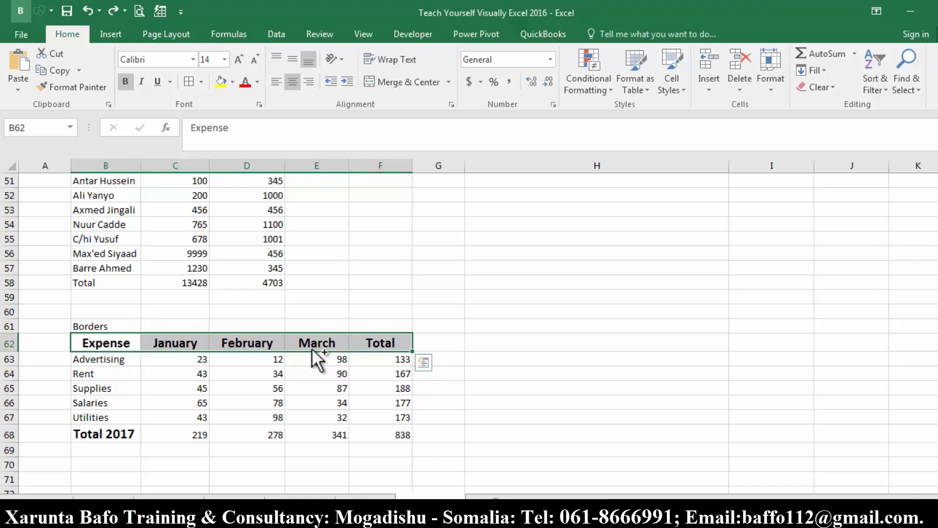
key("ctrl+1")
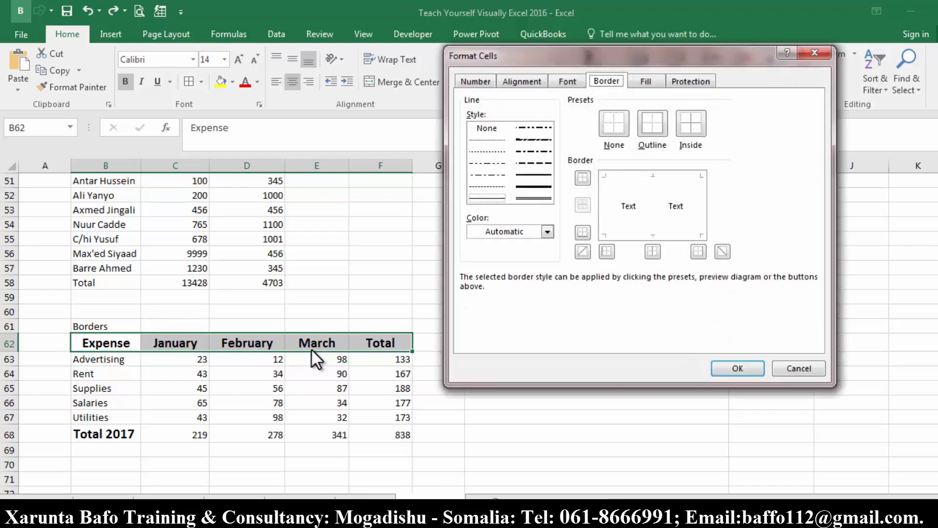
left_click(547, 174)
left_click(648, 175)
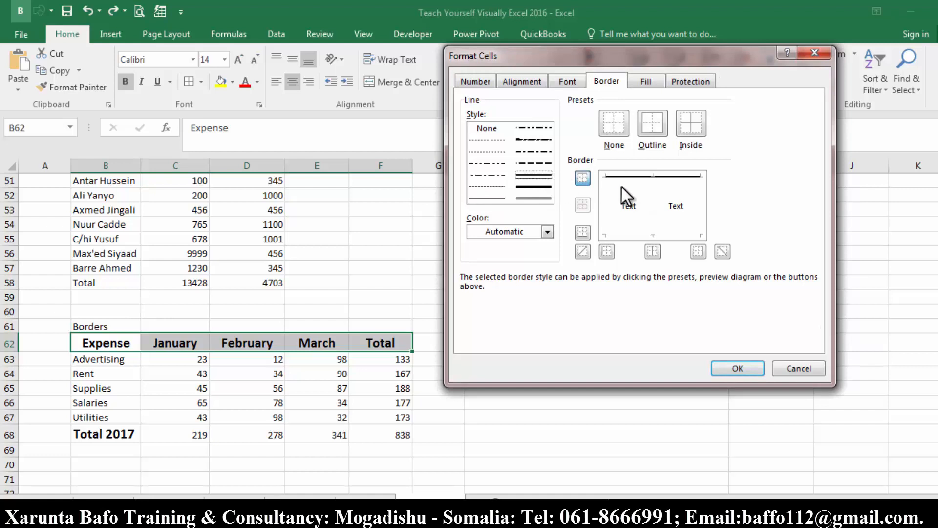
left_click(628, 240)
left_click(629, 239)
left_click(491, 197)
left_click(637, 233)
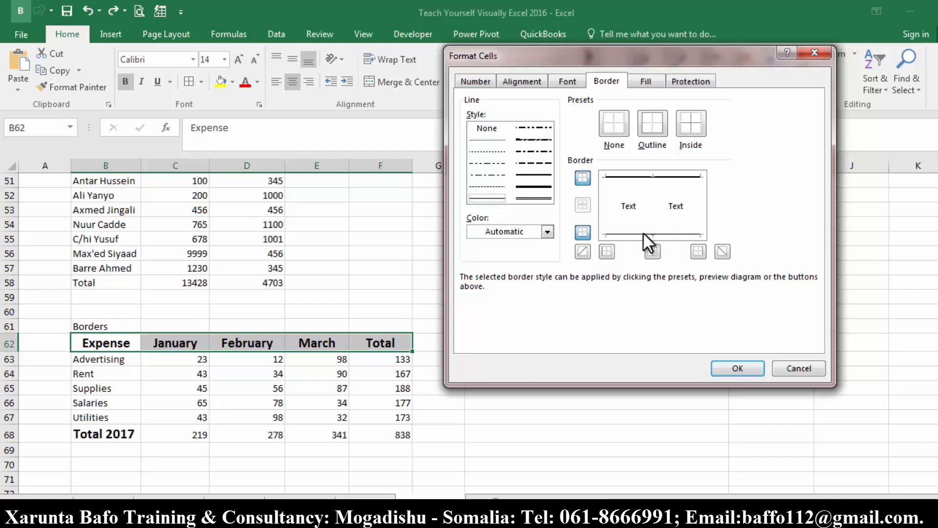
left_click(737, 370)
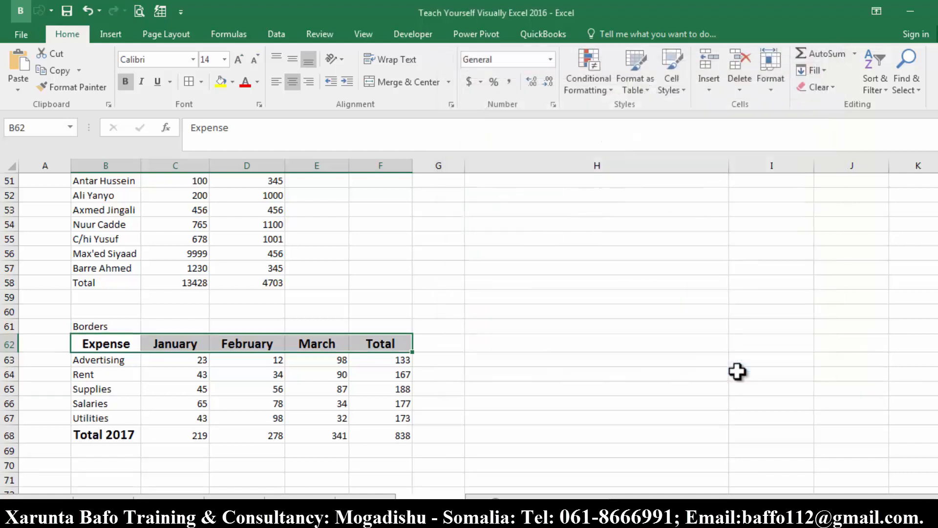
left_click(557, 373)
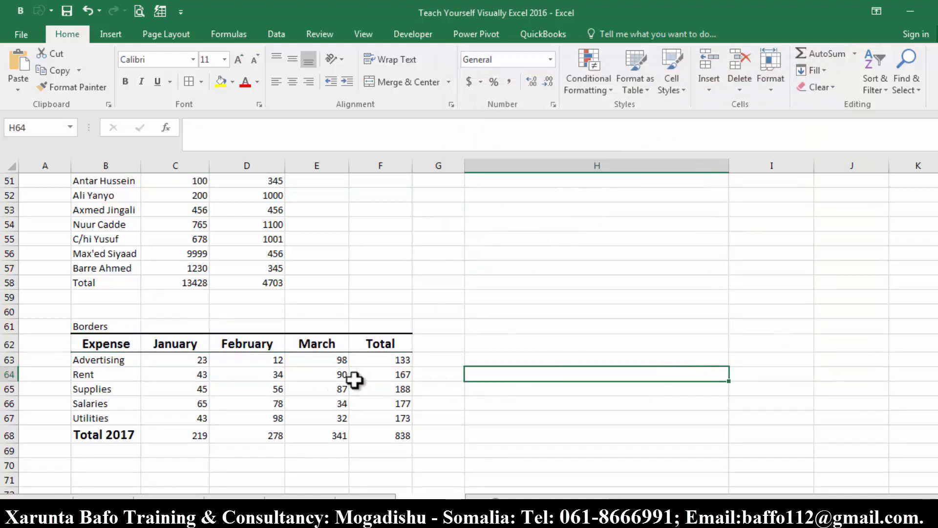
- Give the Total 2017 row B68:F68 a thin solid top border and a double-line bottom border
left_click_drag(118, 434, 405, 429)
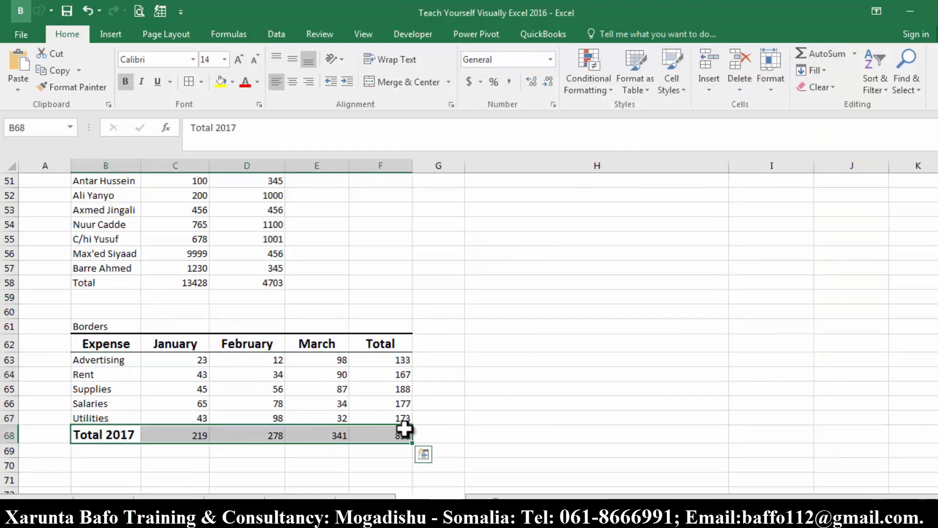
key("ctrl+1")
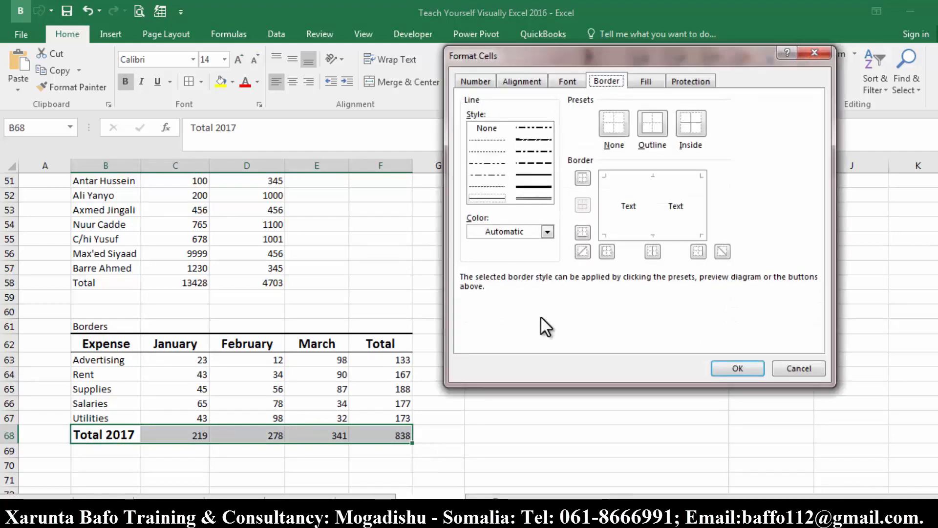
left_click(495, 195)
left_click(661, 176)
left_click(537, 197)
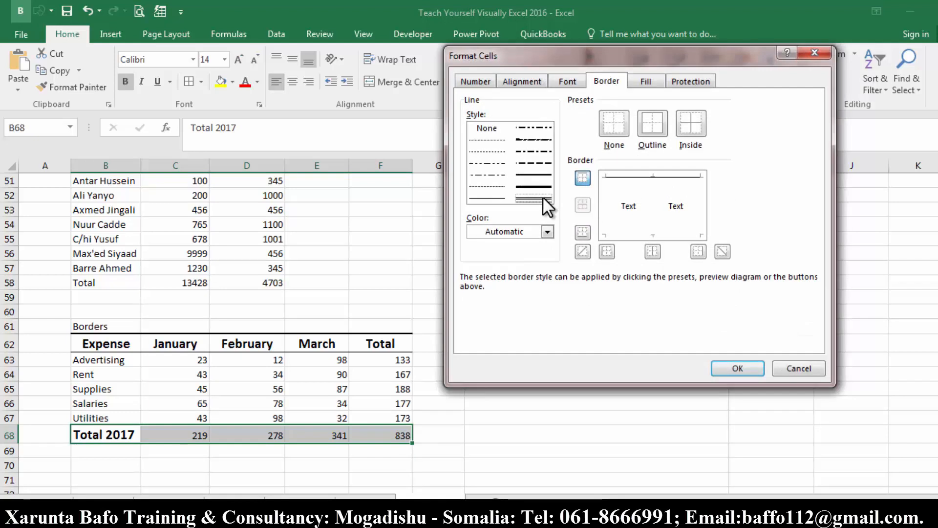
left_click(652, 237)
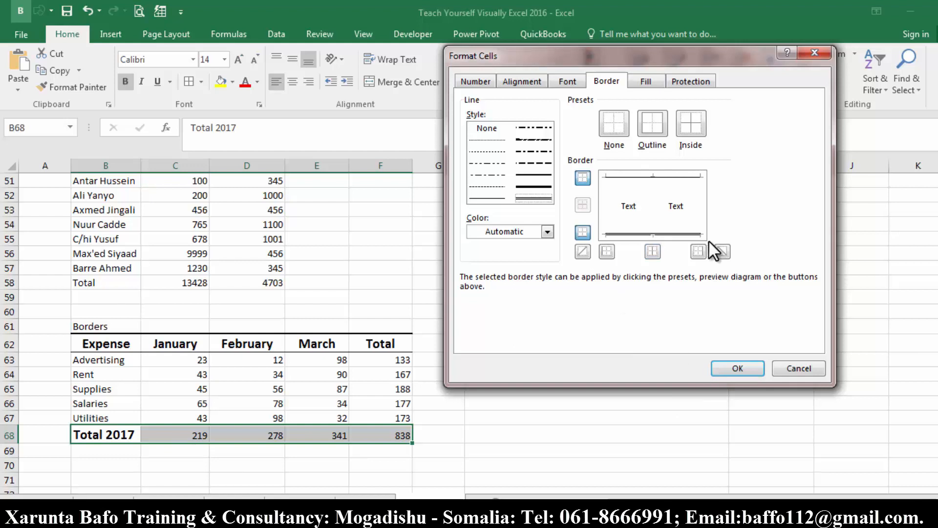
left_click(731, 370)
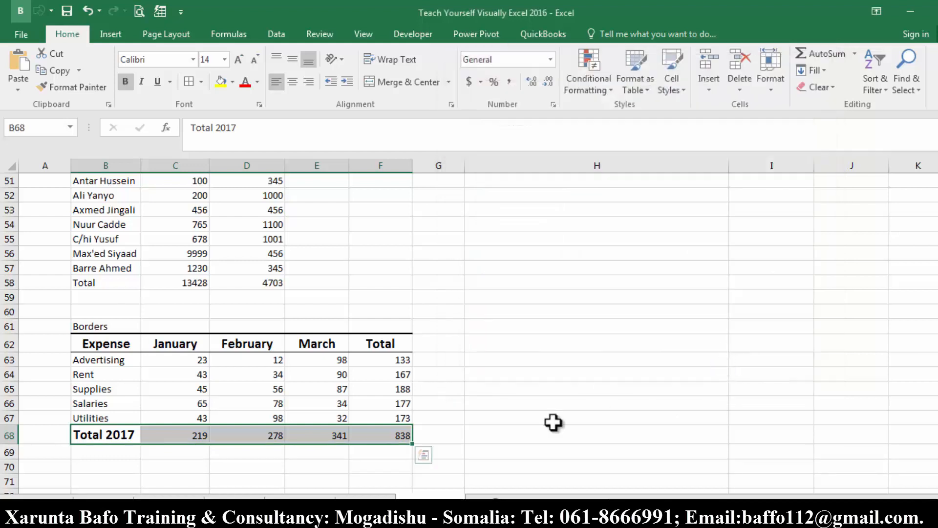
left_click(553, 421)
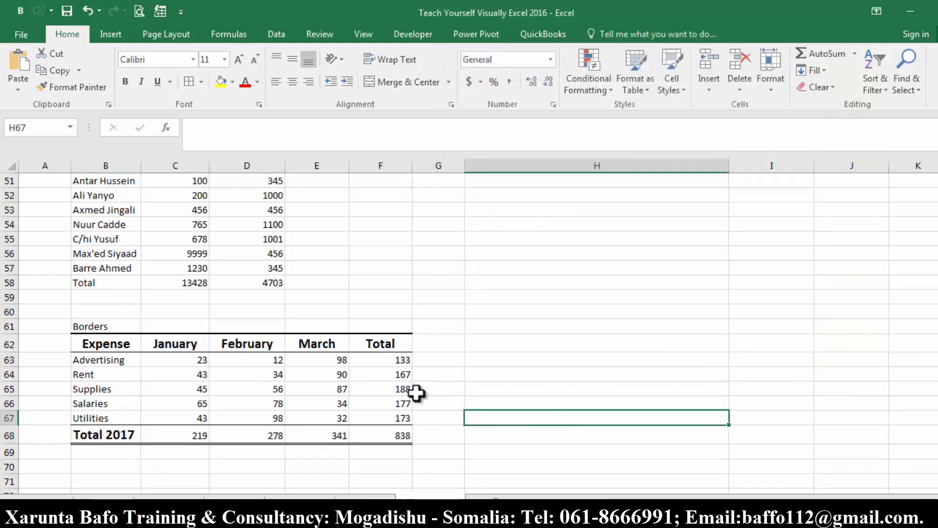
left_click(198, 387)
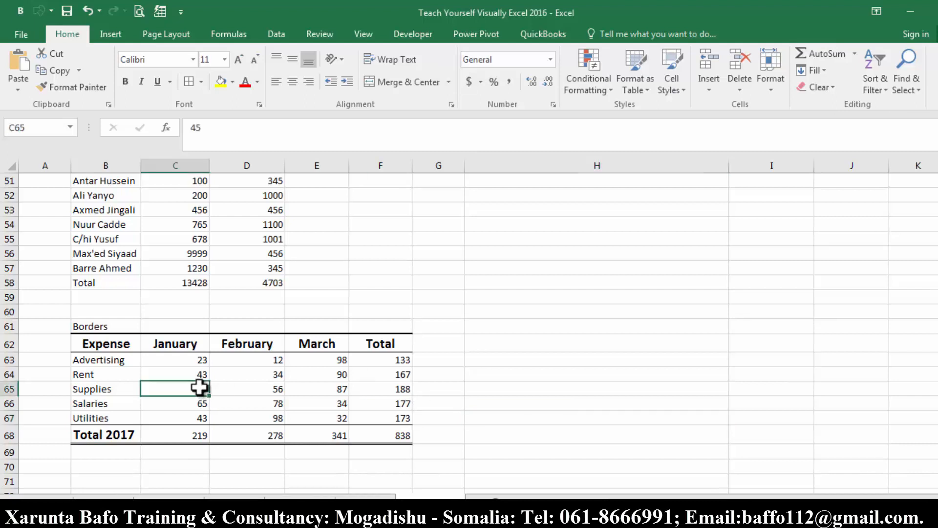
left_click(201, 78)
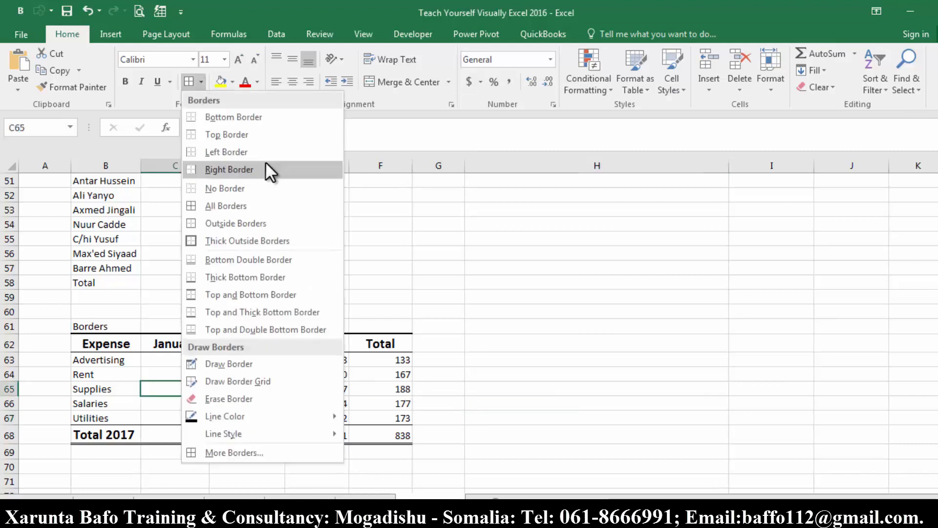
key("Escape")
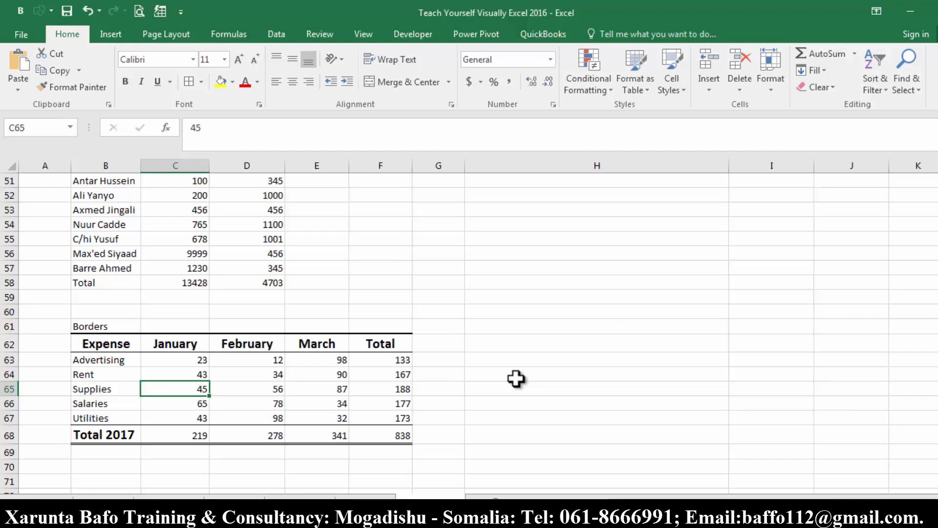
left_click(552, 431)
left_click(636, 358)
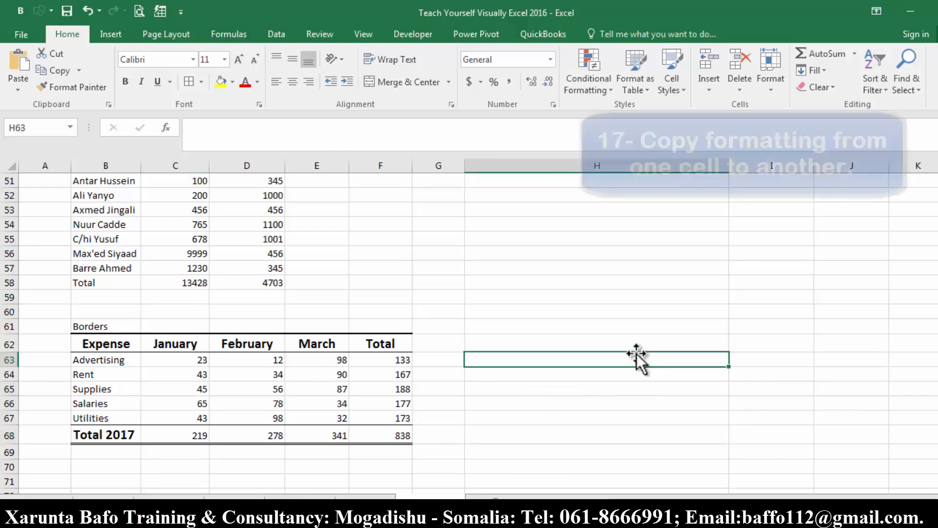
- Enter the number 123 in cell G56
left_click(446, 251)
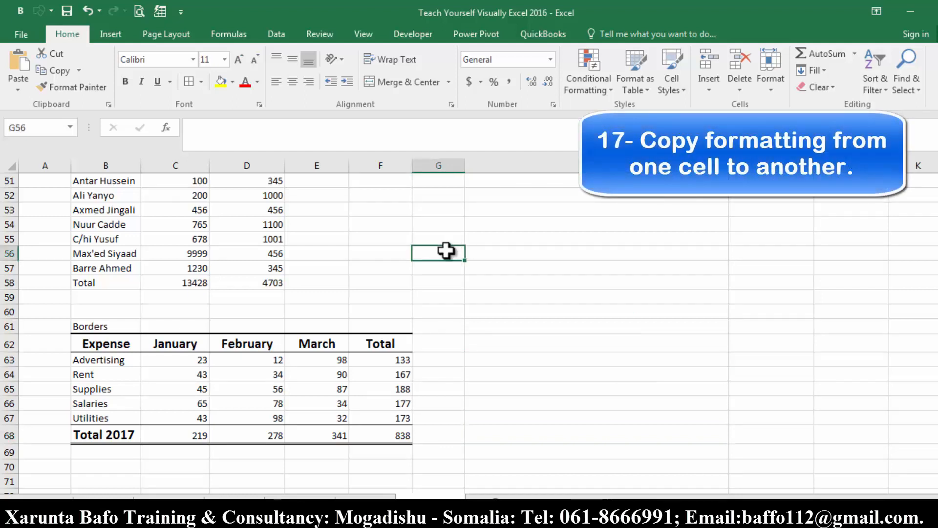
type("A")
key("BackSpace")
type("123")
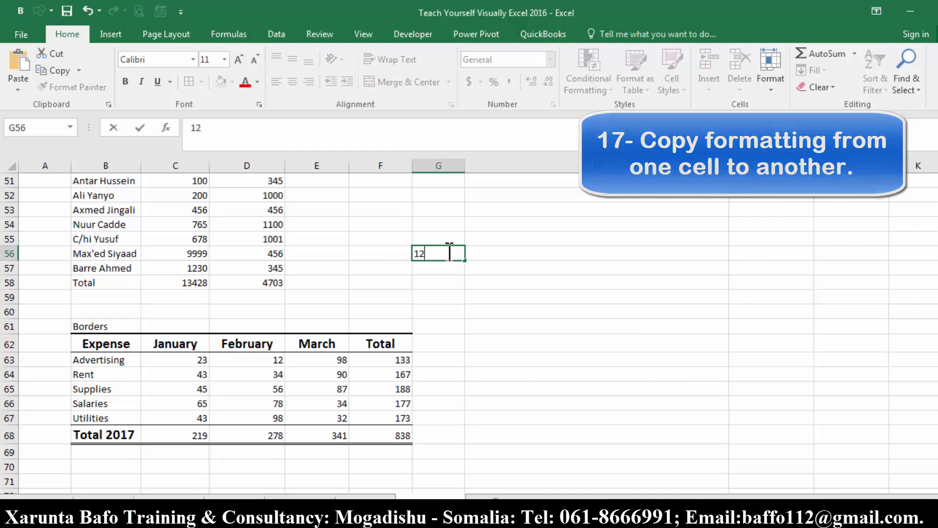
key("Return")
- Format cell G56 as Currency, make it bold and increase its font size to 14
left_click(446, 250)
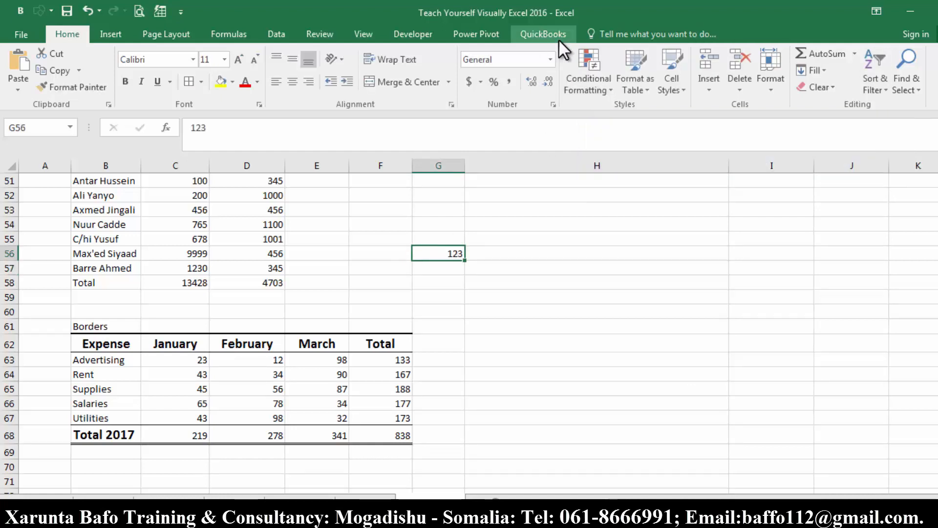
left_click(550, 58)
left_click(529, 156)
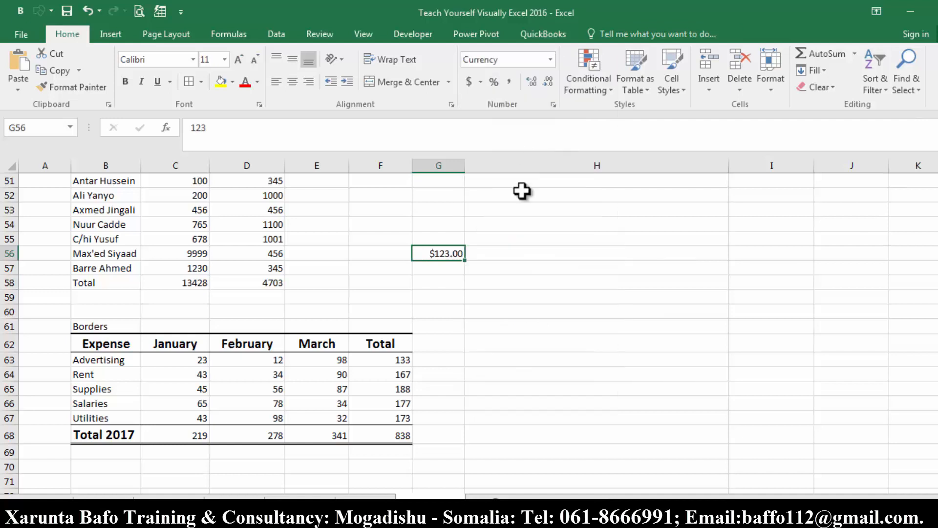
left_click(127, 82)
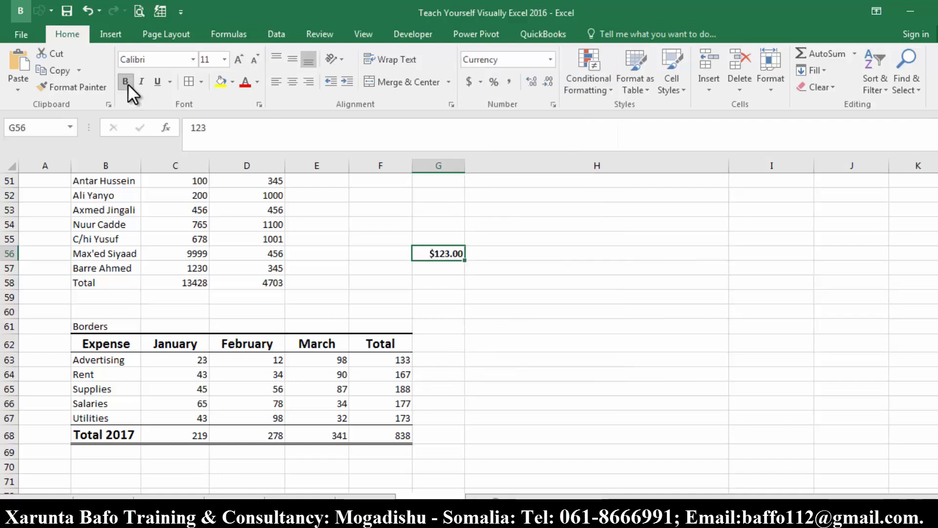
left_click(238, 57)
left_click(238, 57)
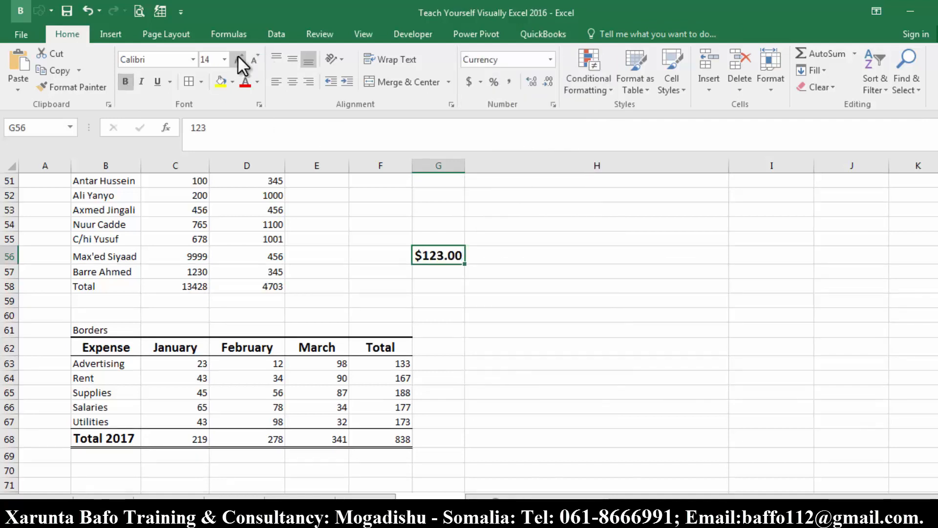
- Enter the number 90 in cell G58
left_click(450, 286)
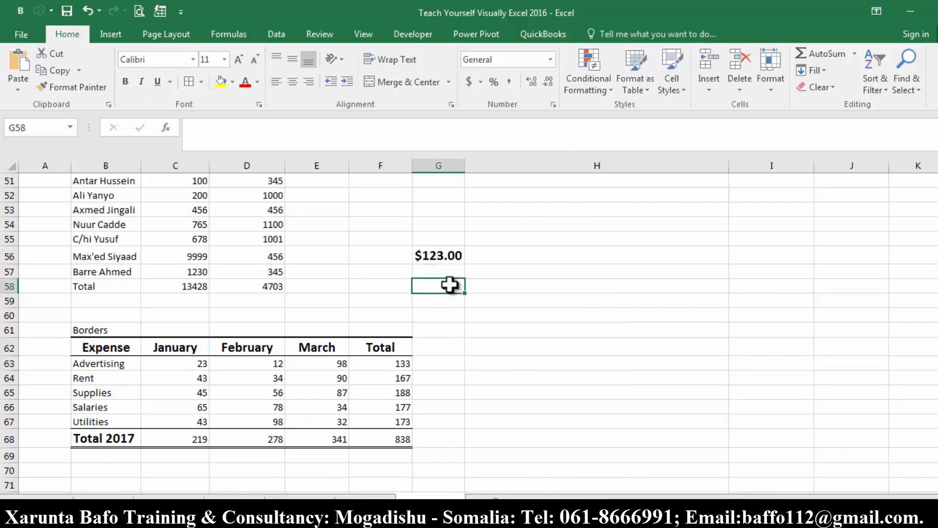
type("90")
key("Return")
left_click(451, 286)
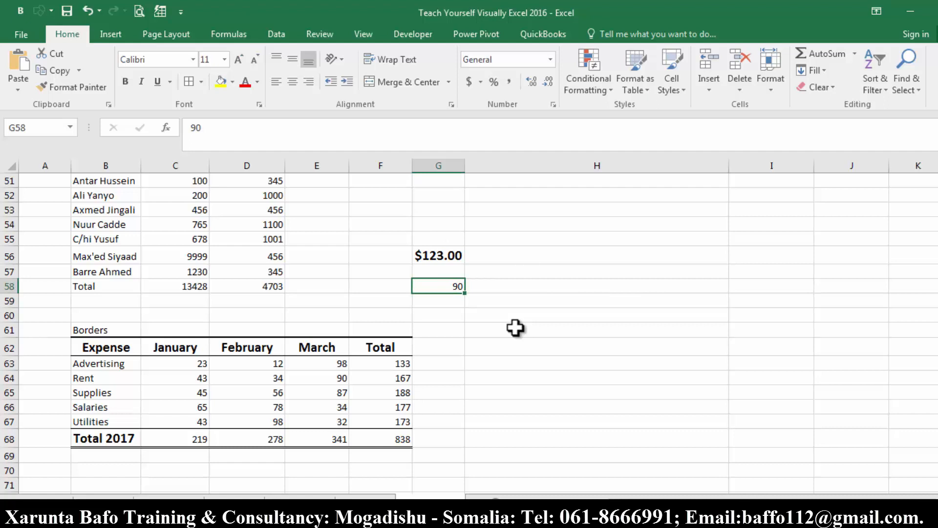
- Copy the formatting of cell G56 onto cell G58 with Format Painter
left_click(436, 257)
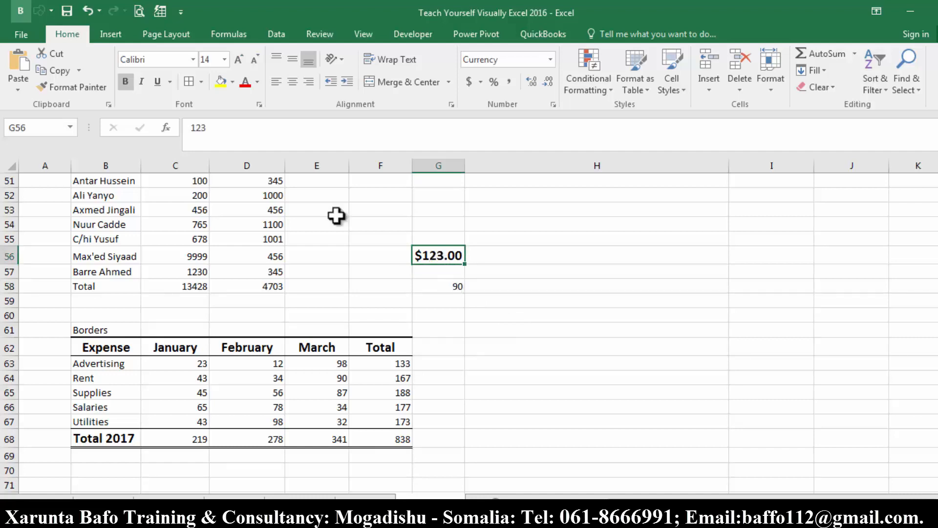
left_click(84, 89)
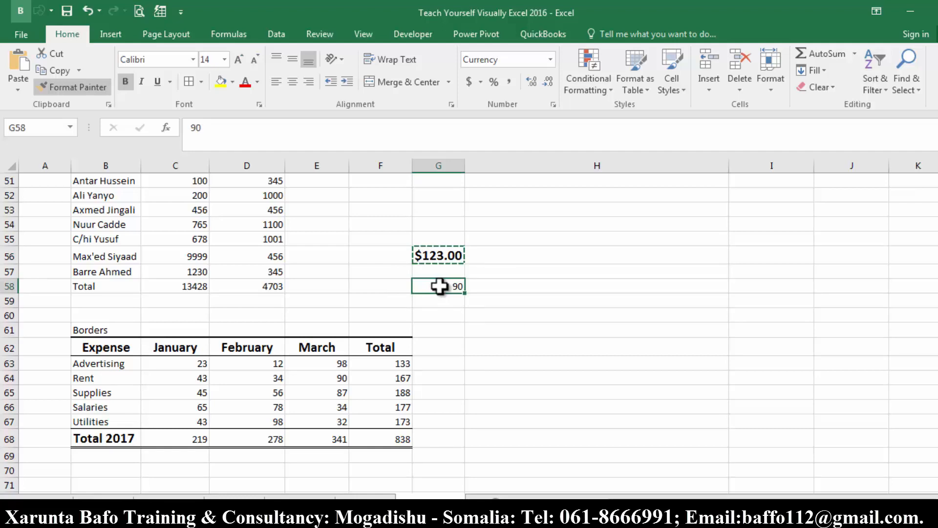
left_click(438, 286)
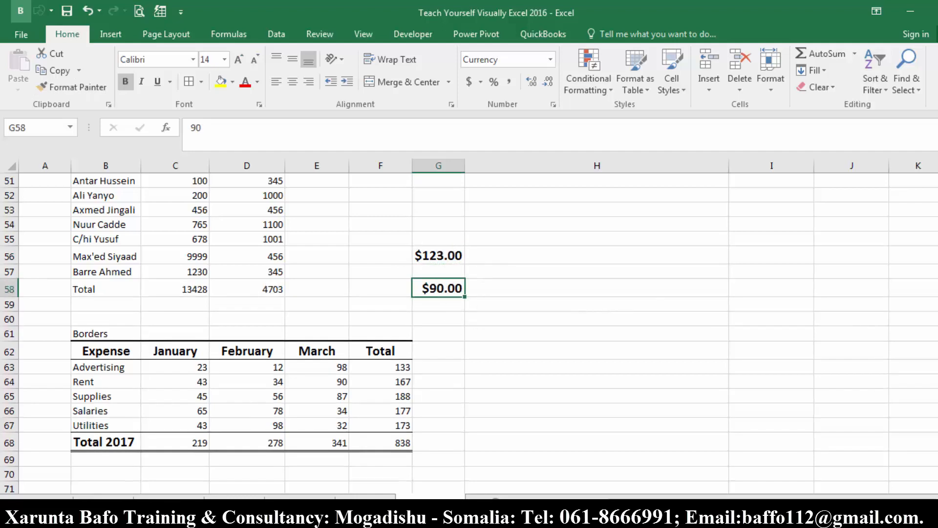
- Copy the formatting of cell G58 onto the 2017 Sales values in D51:D58 of the Cell Style table with Format Painter
scroll(813, 369, "up", 2)
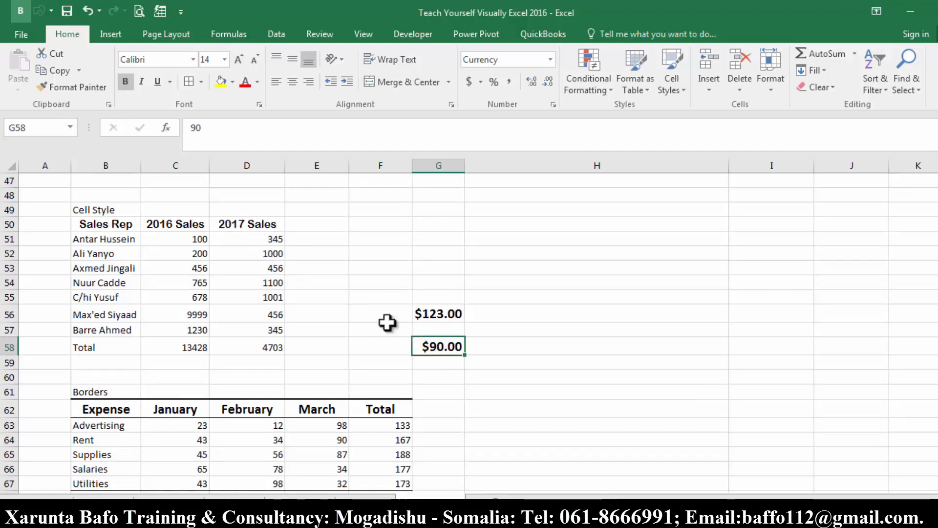
left_click(93, 86)
left_click_drag(272, 234, 264, 345)
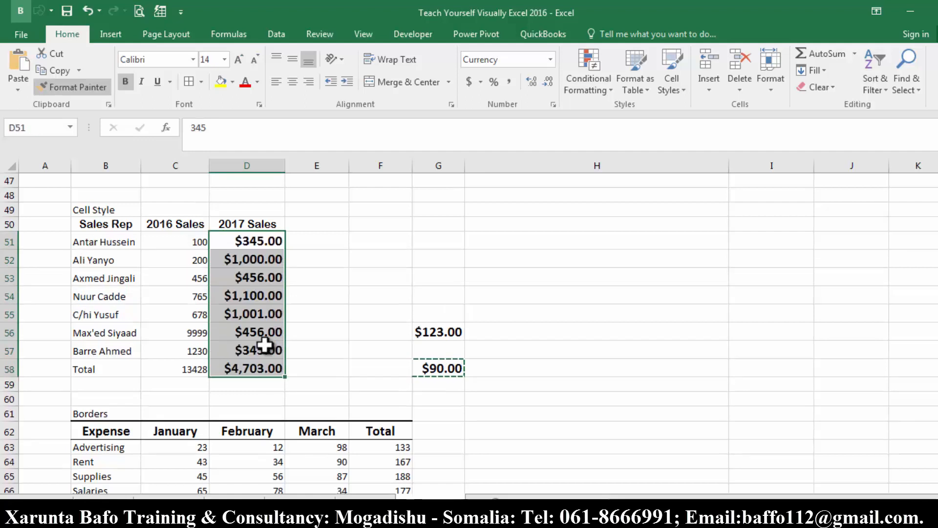